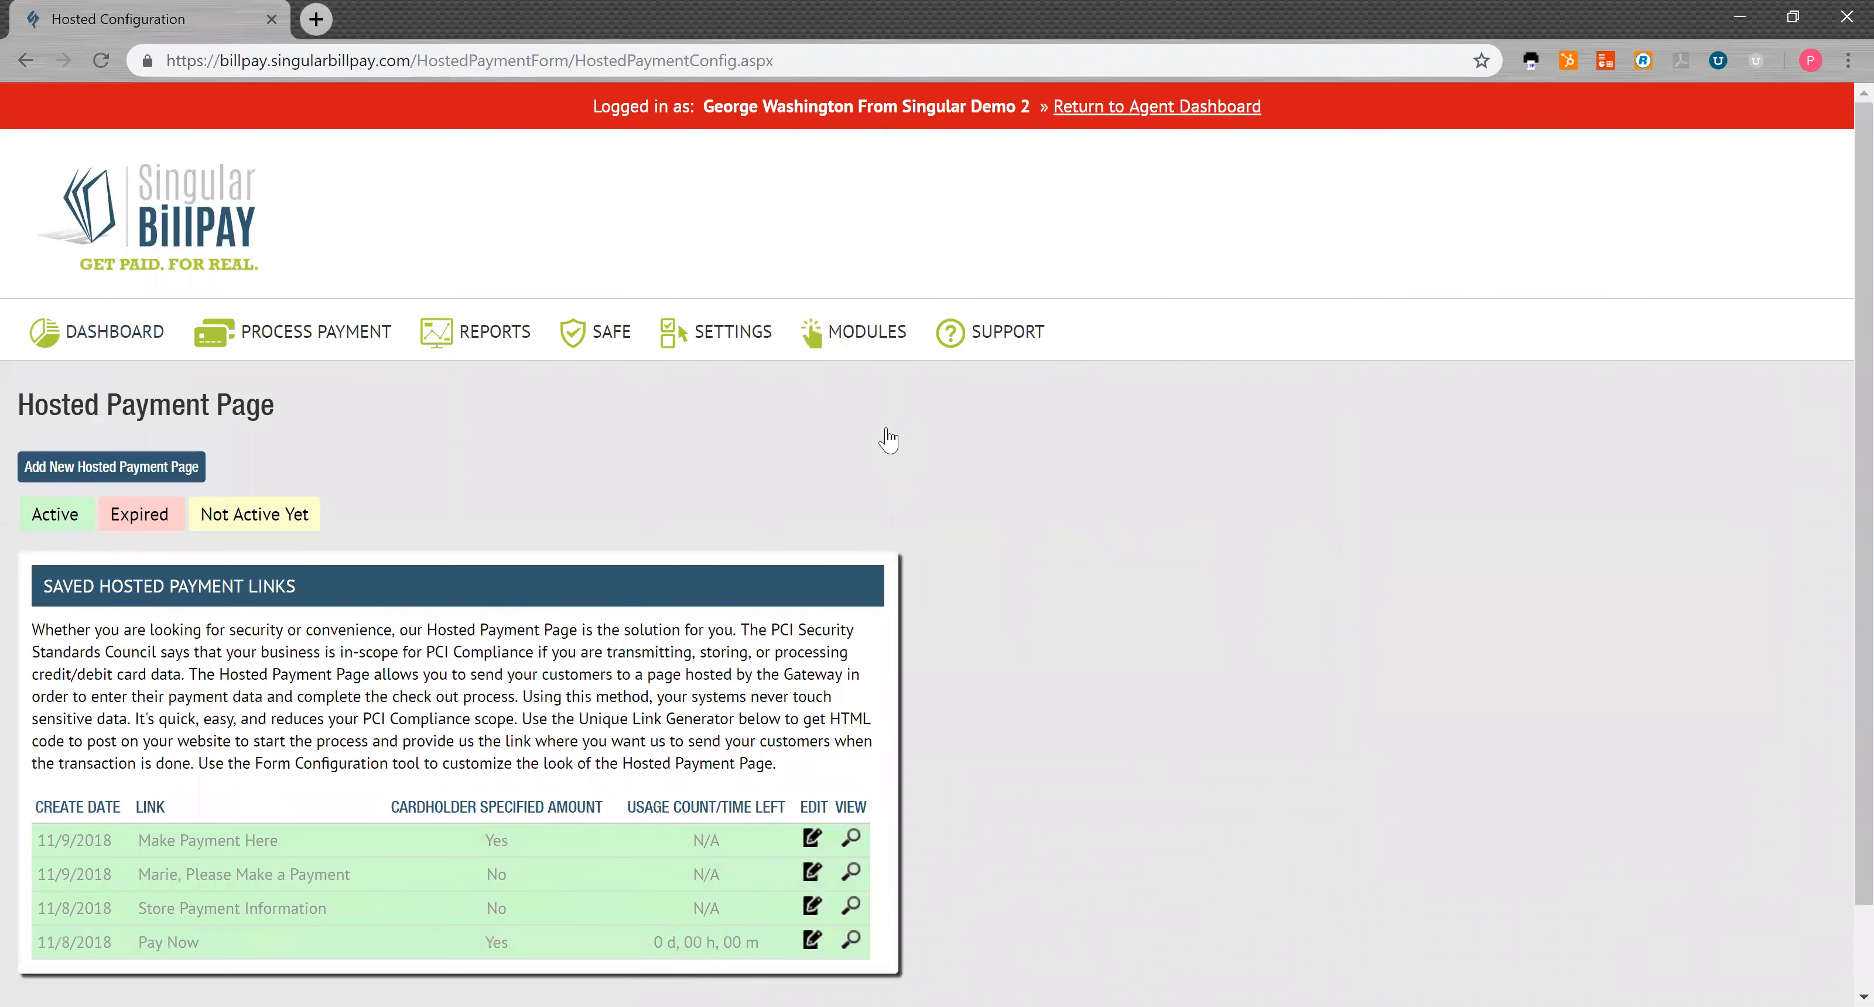
Step: Start a new hosted payment page where the cardholder specifies the amount
scroll(635, 665, down, 2)
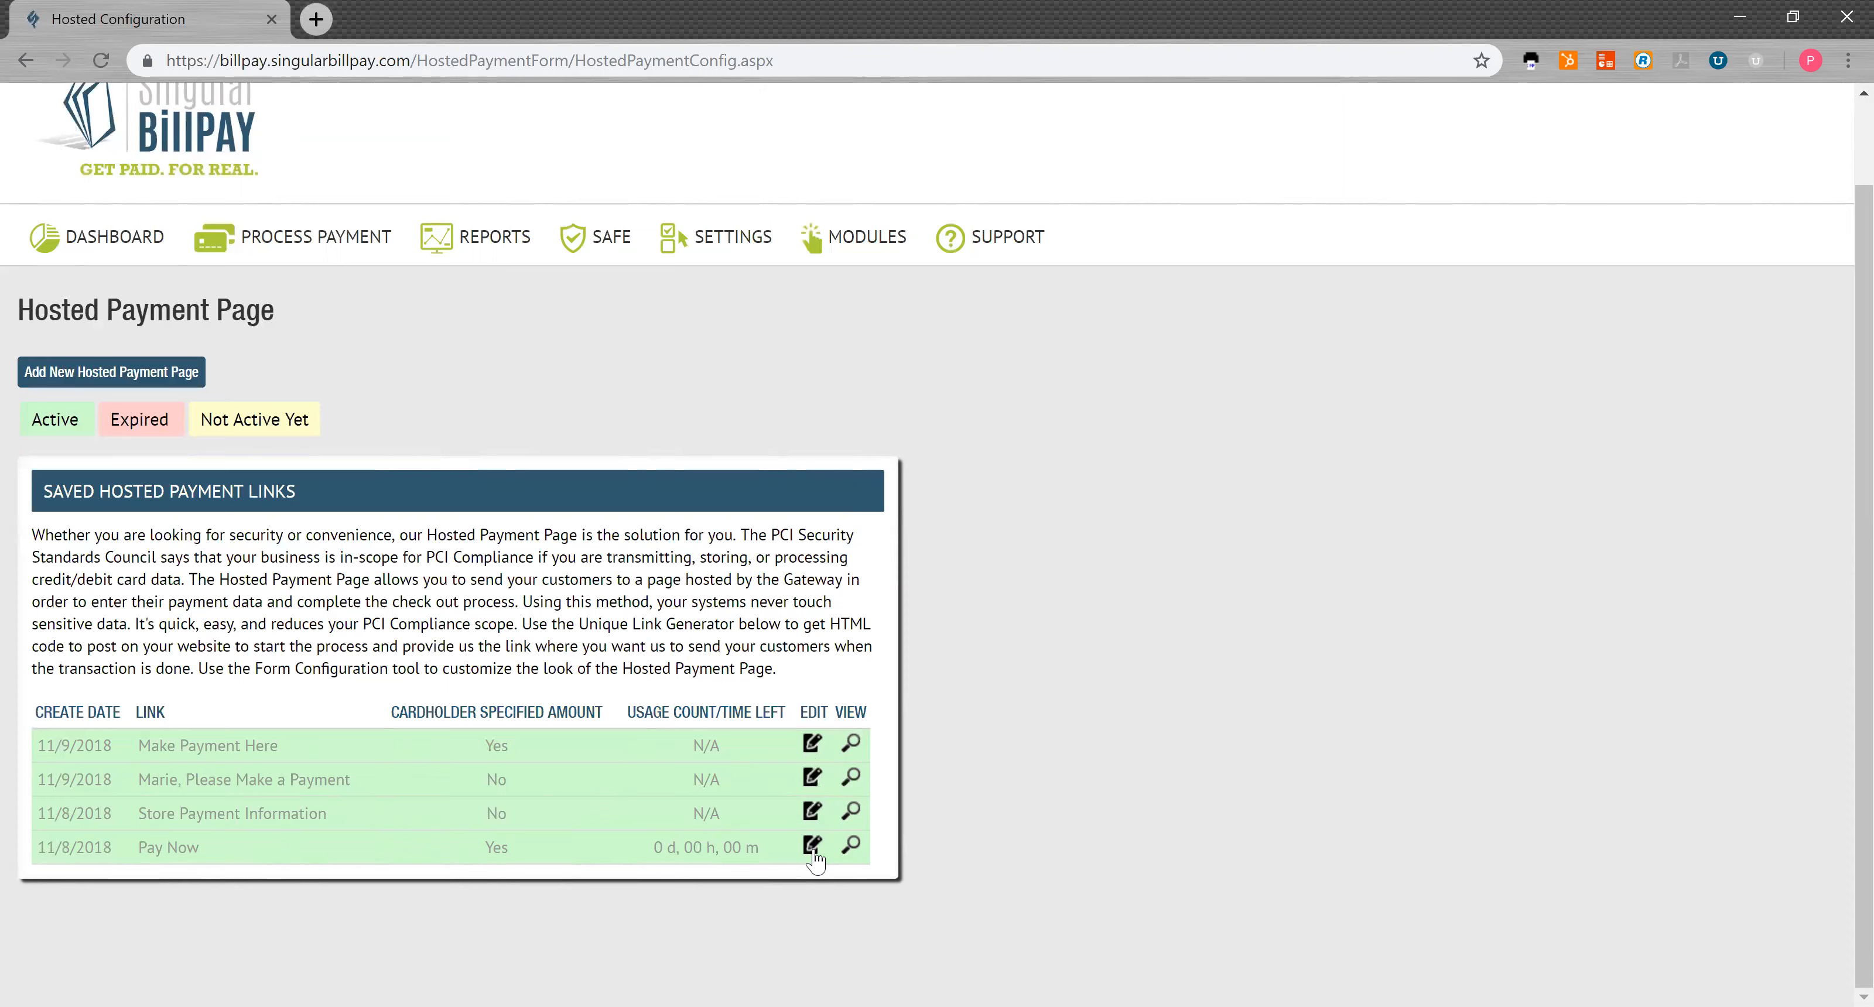
click(122, 386)
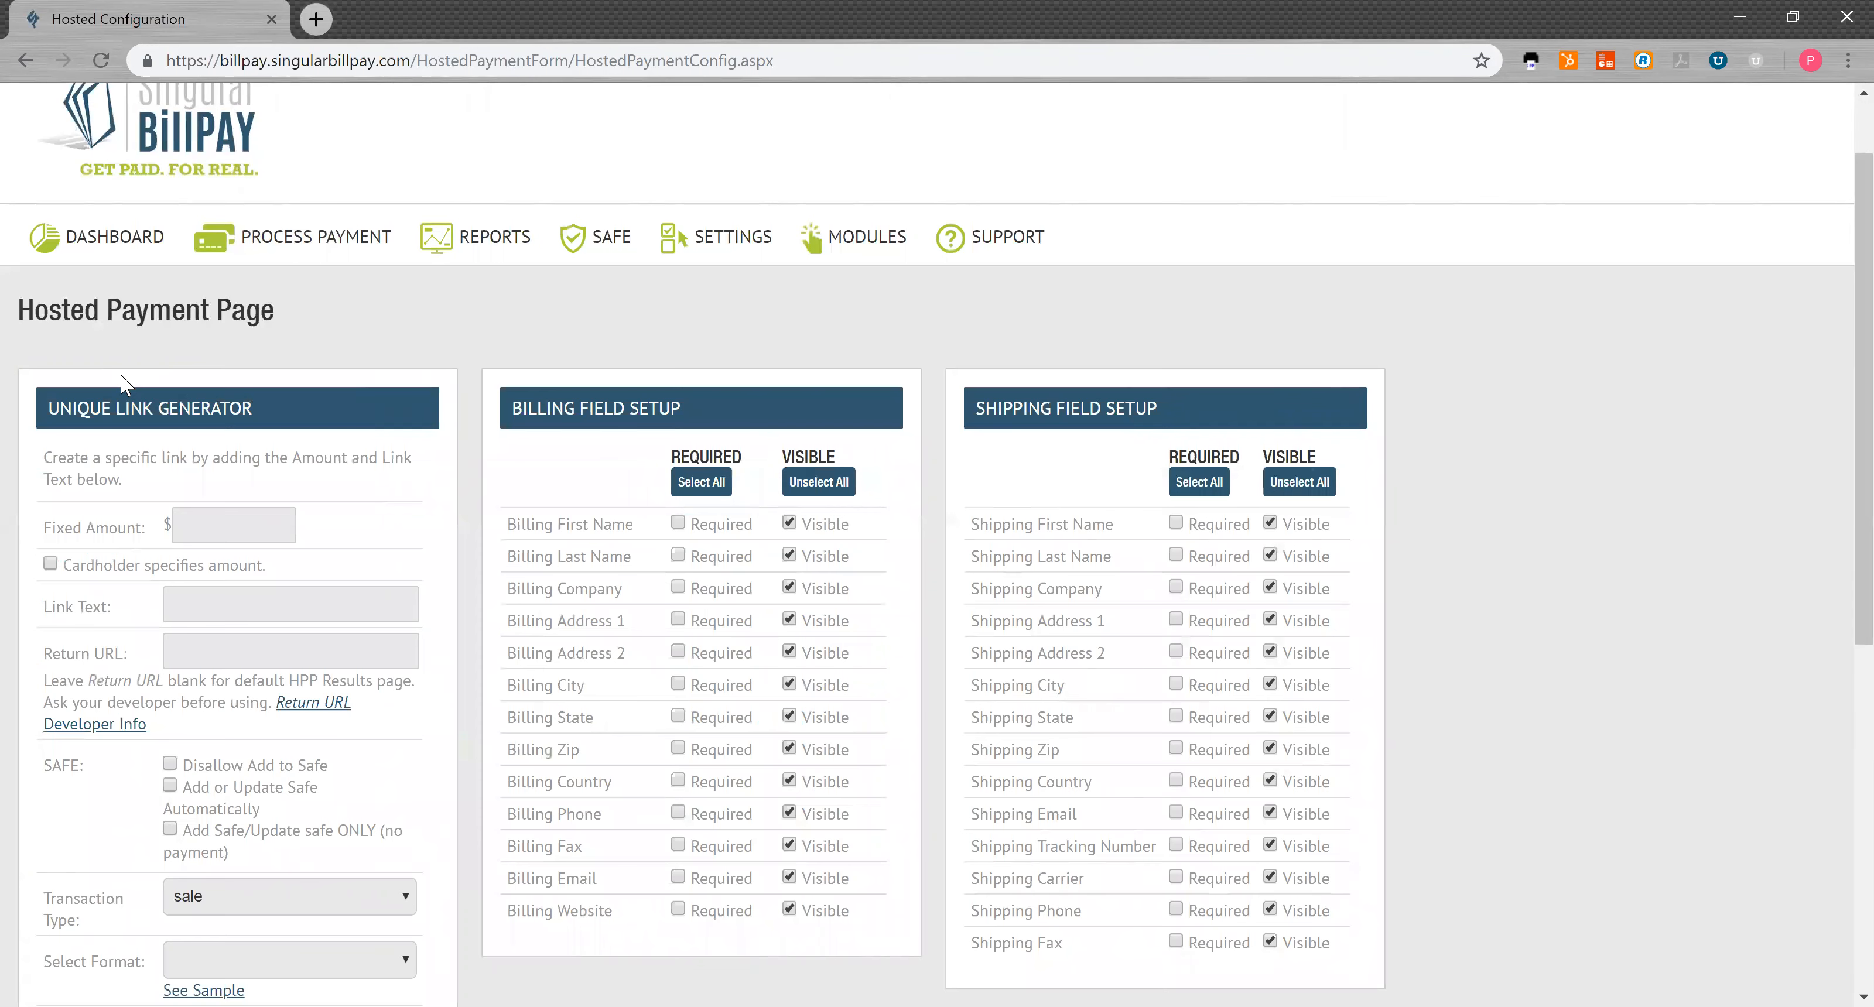
click(195, 525)
Step: Enter 'Pay Now' as the link text
scroll(148, 562, down, 3)
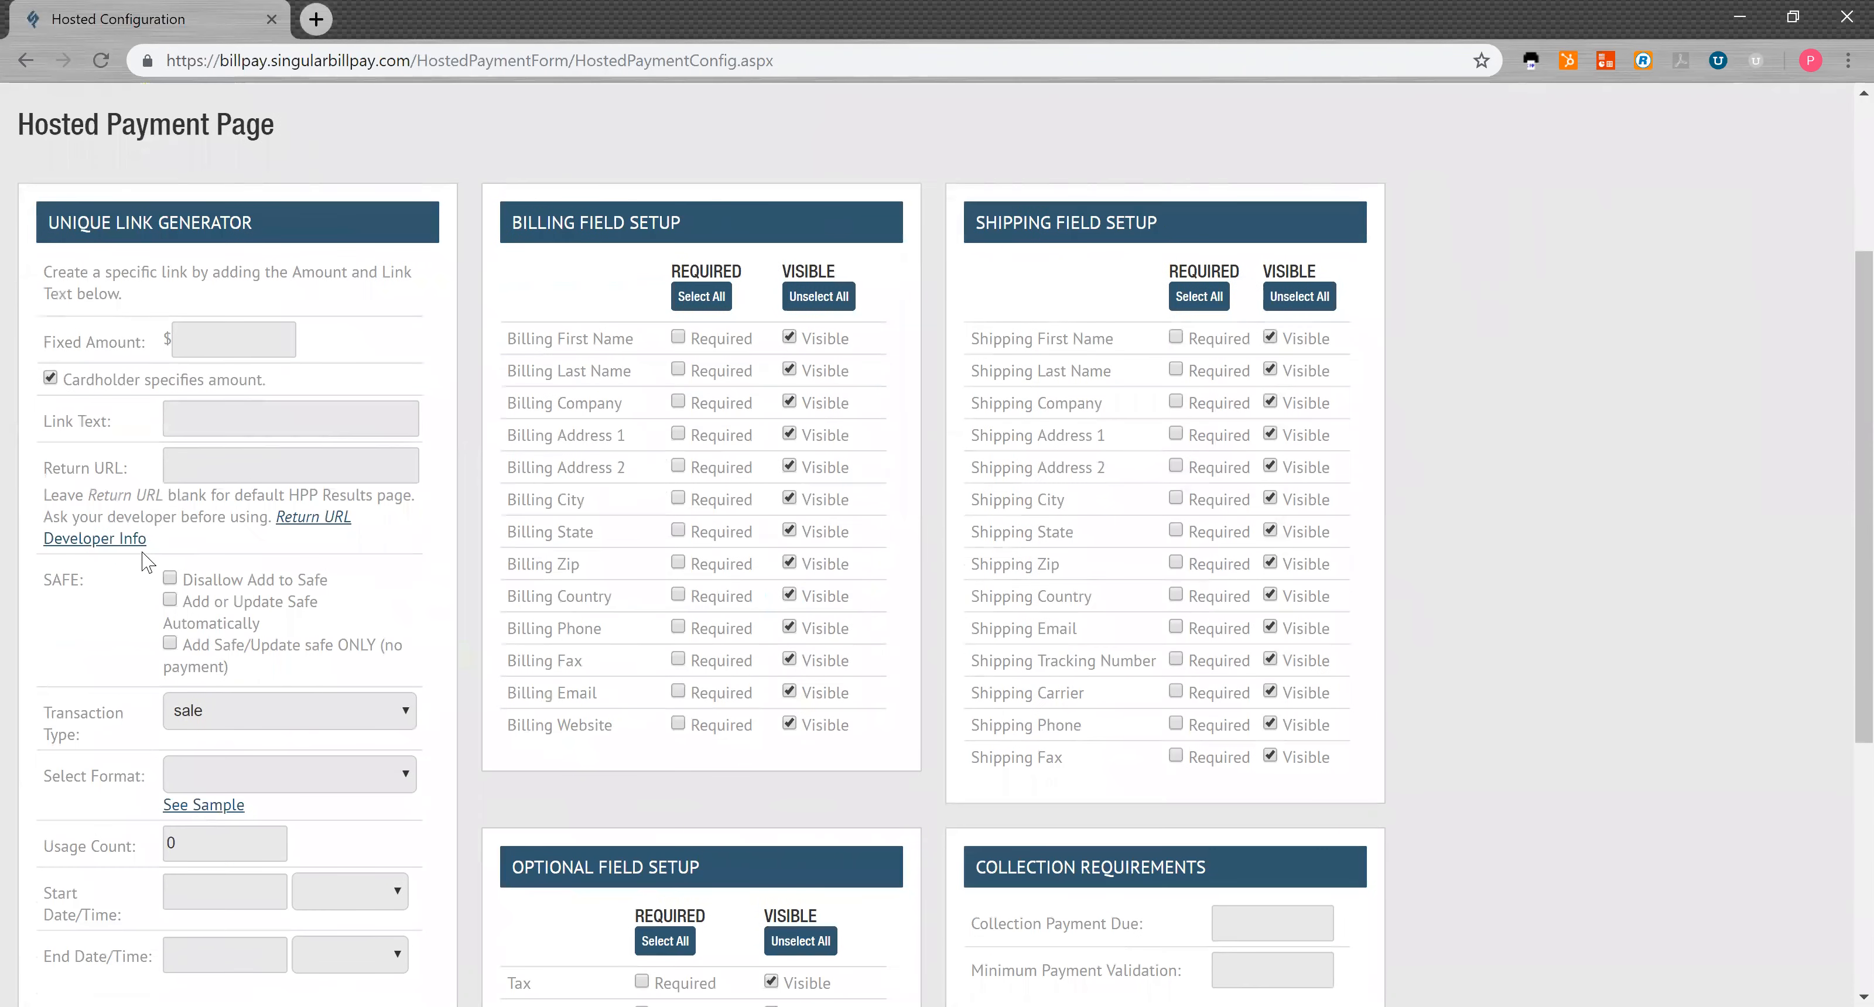
click(196, 429)
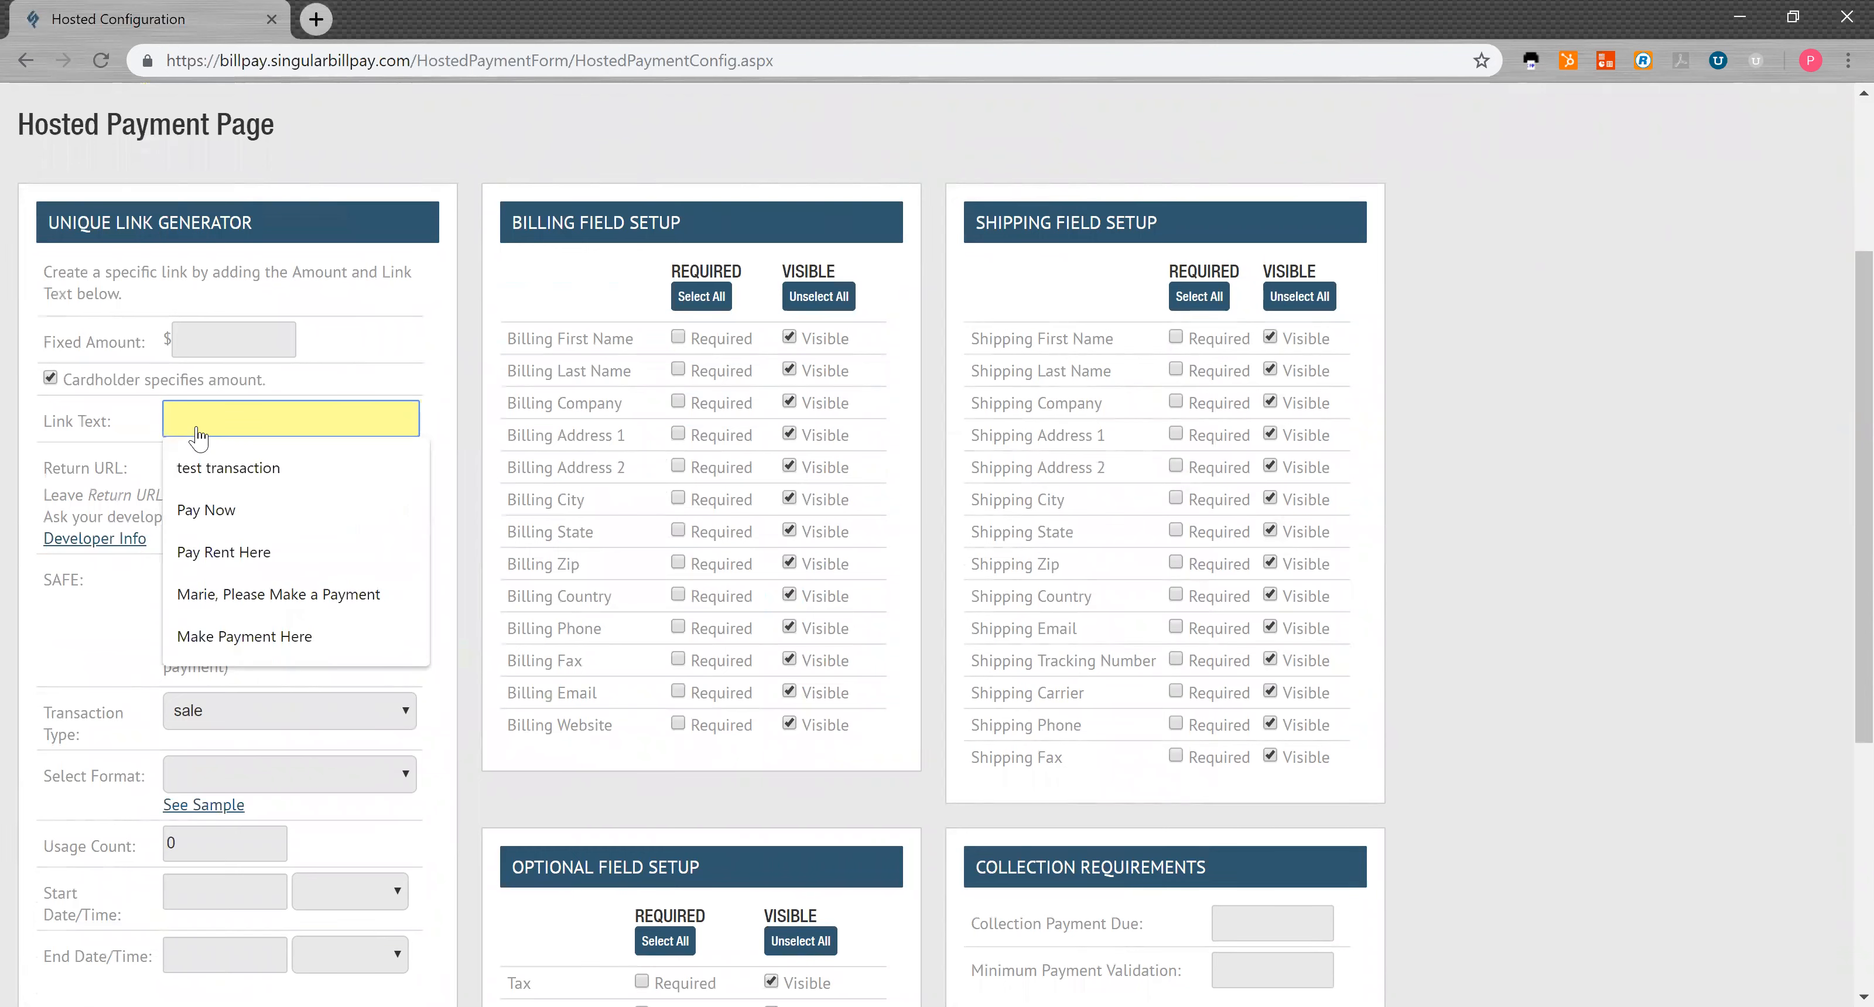
text(P)
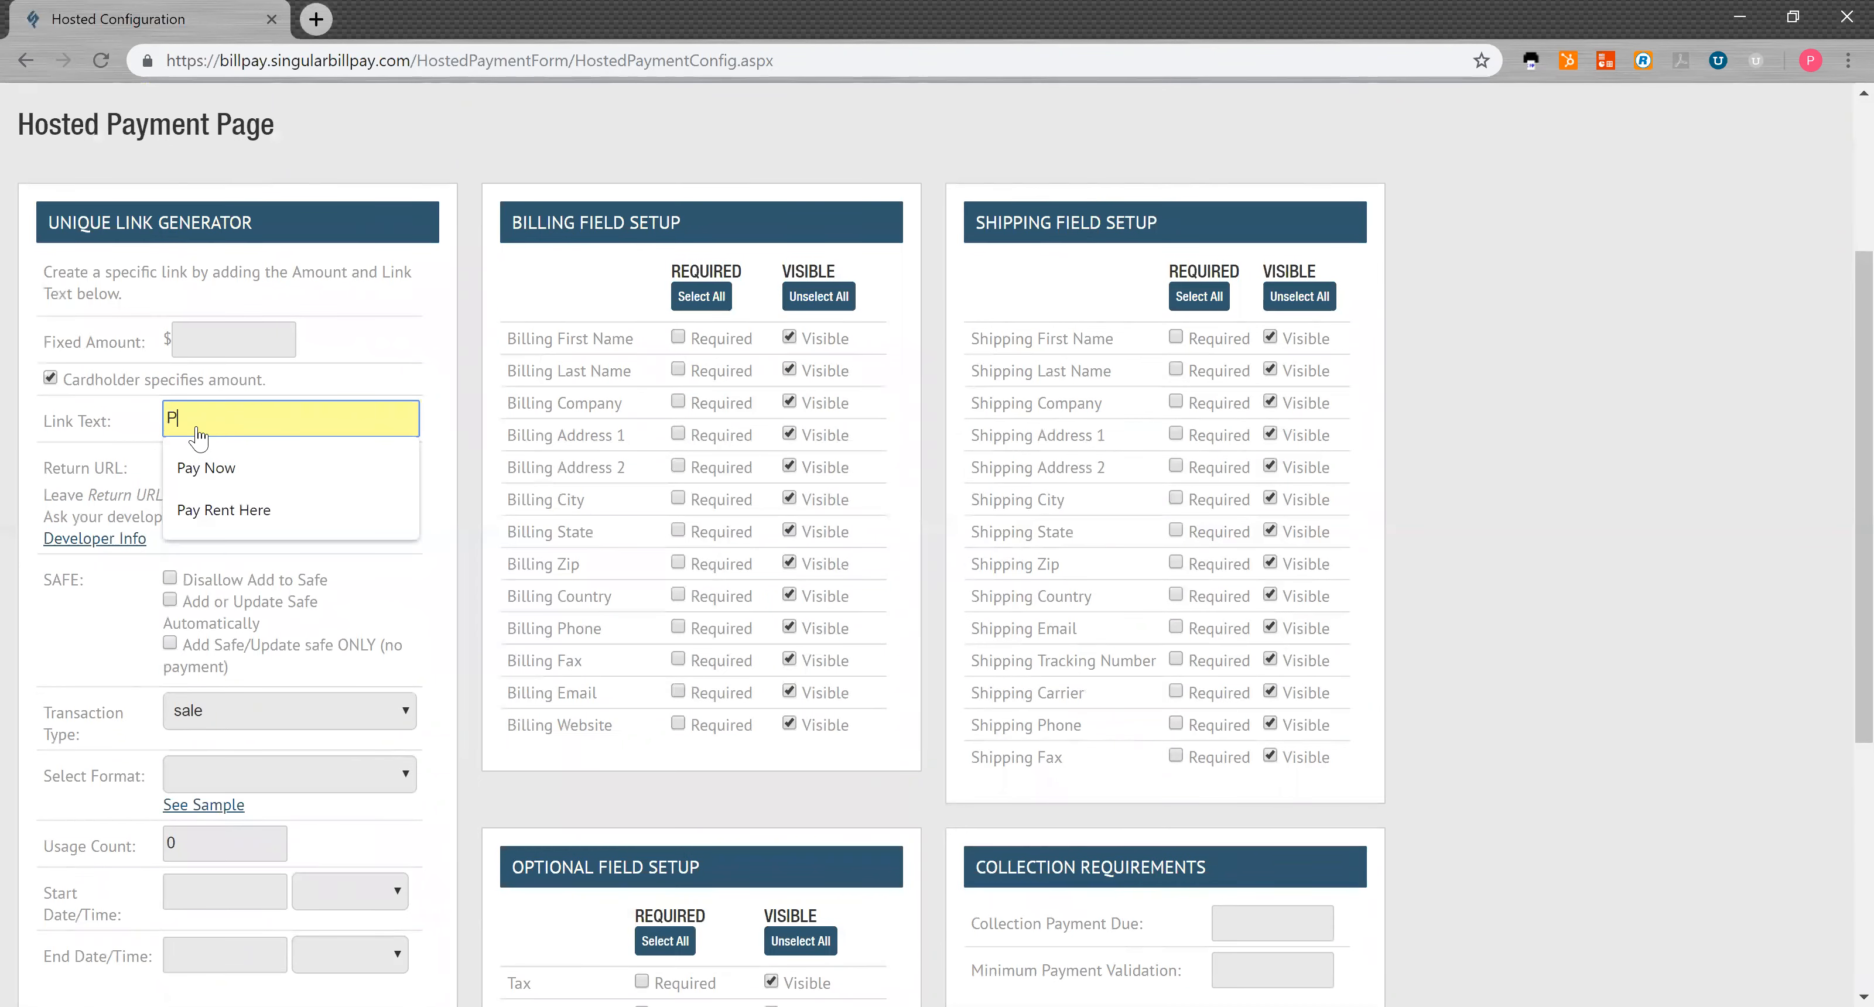
text(ay Now)
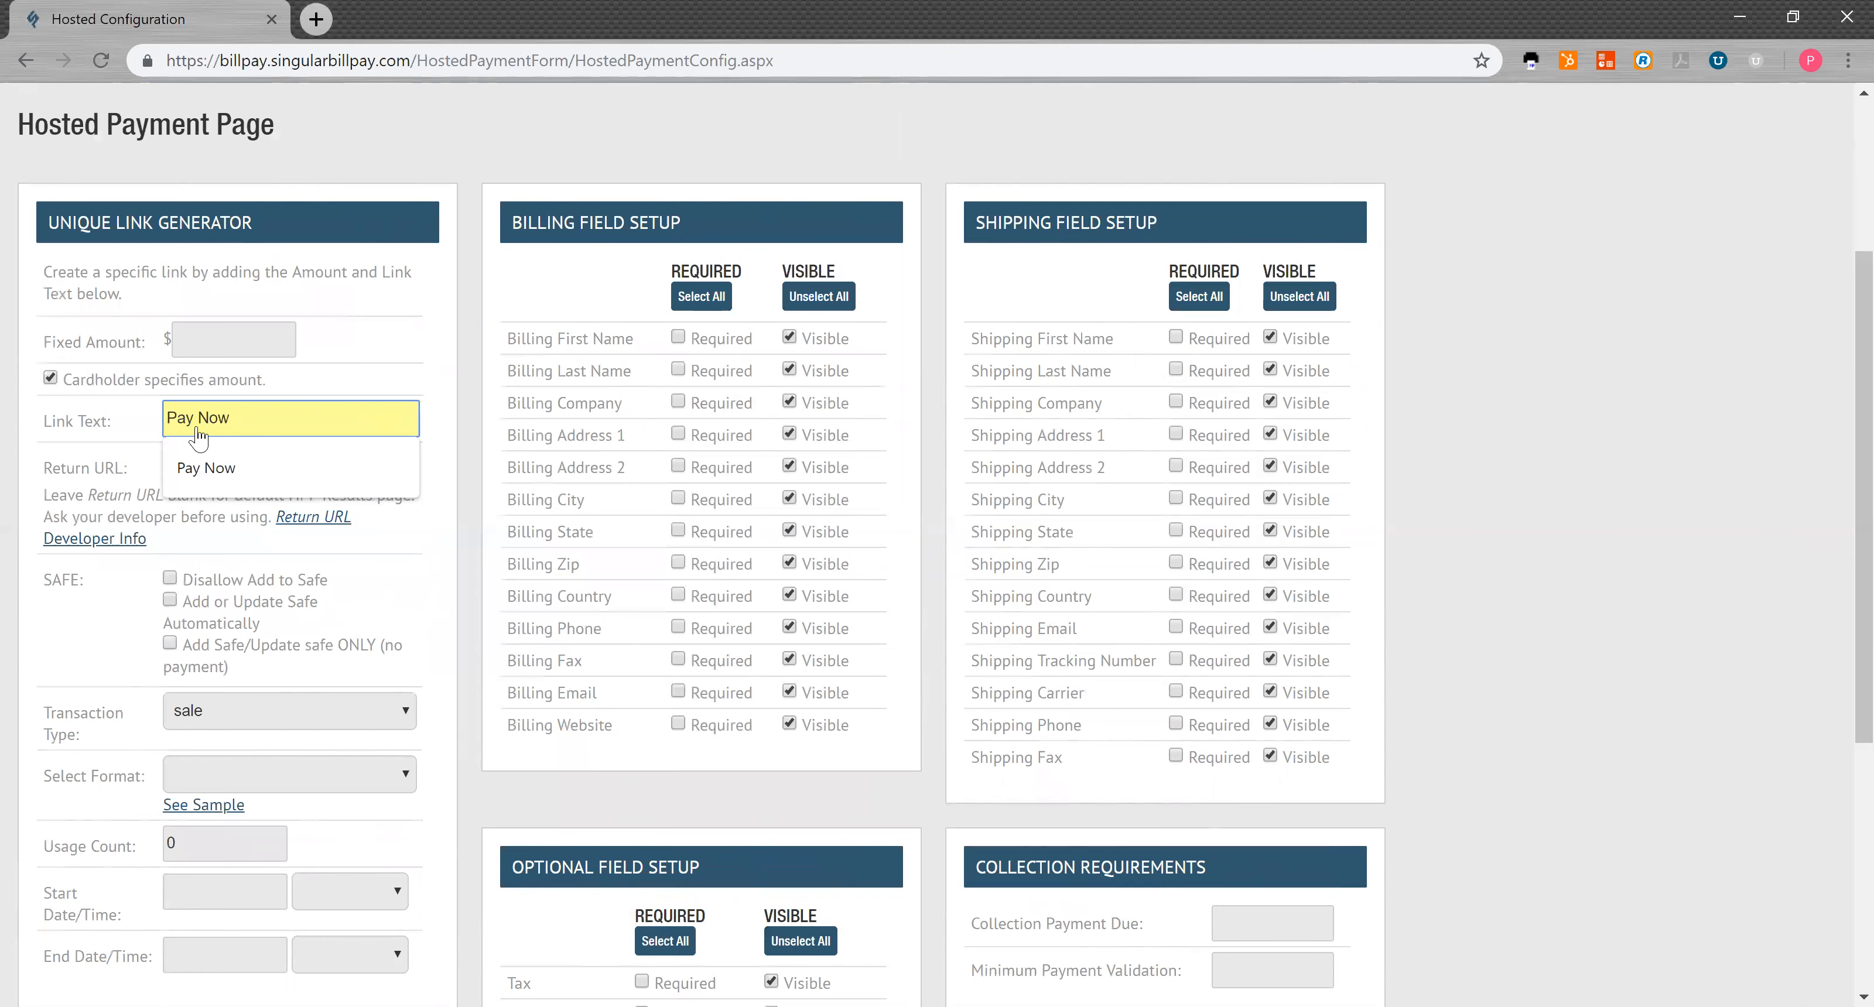
click(106, 617)
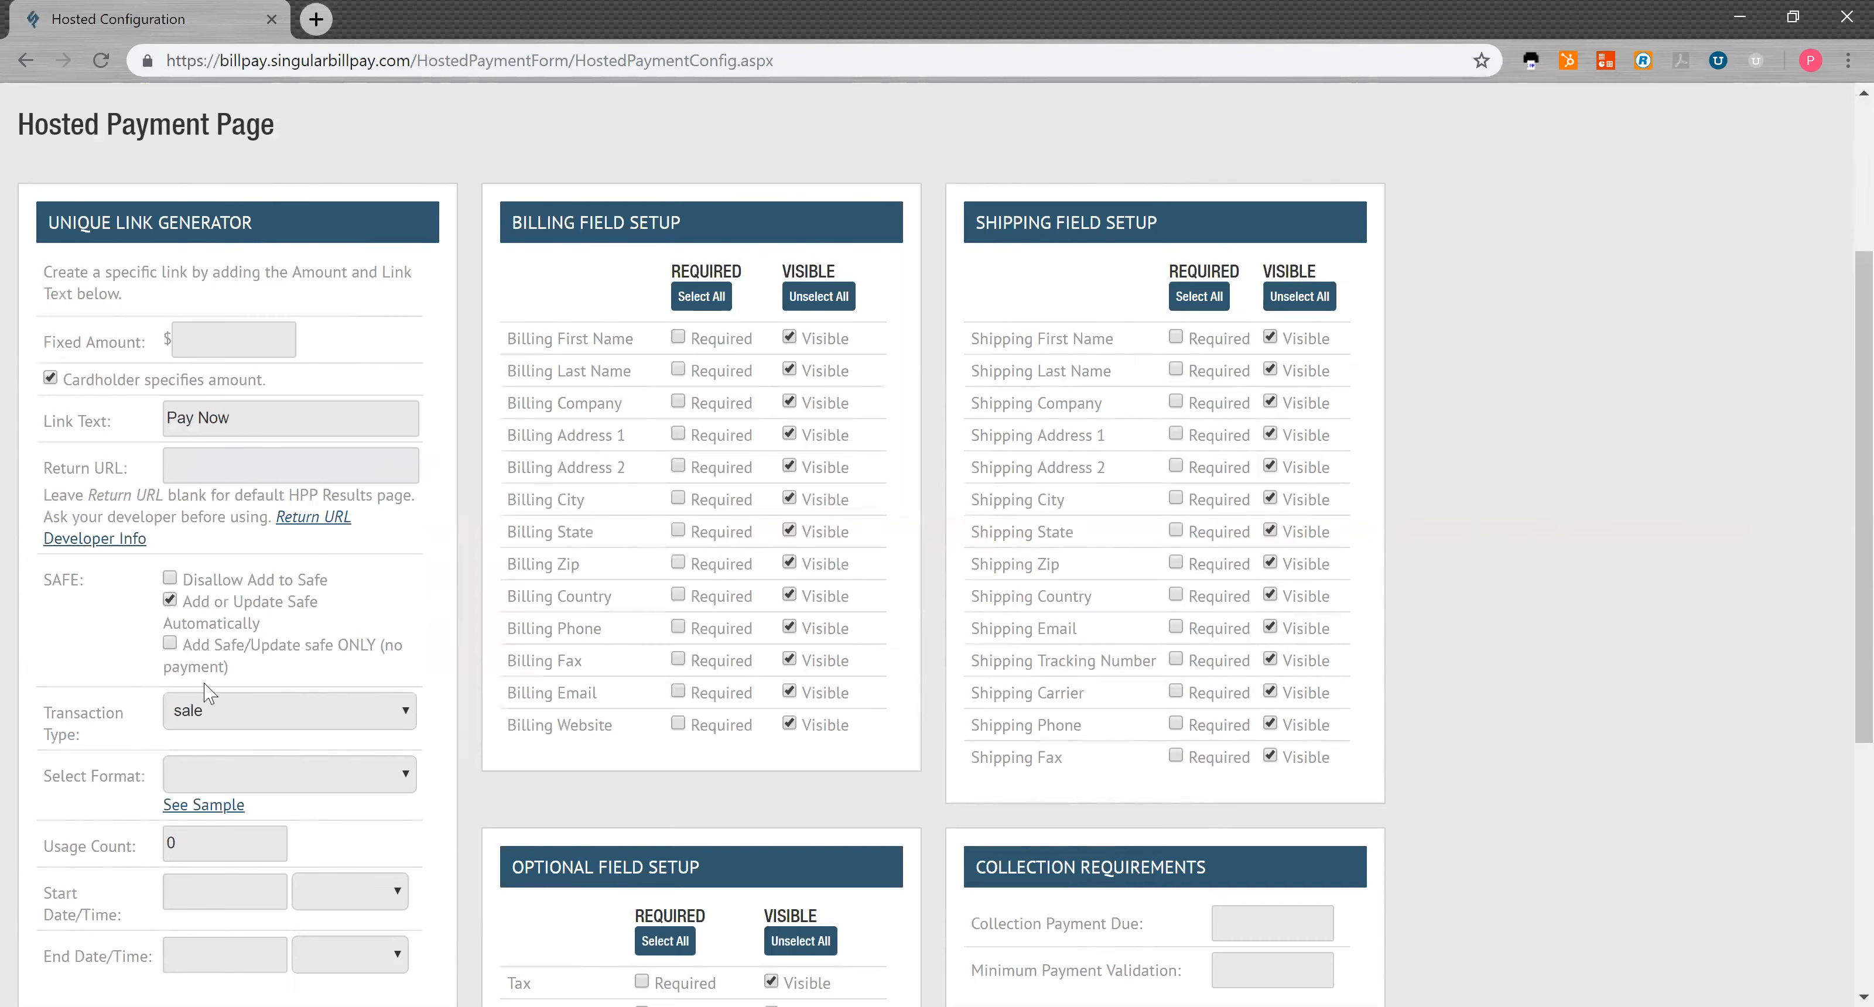
Step: Leave Transaction Type on sale and pick Original Format in Select Format
click(217, 714)
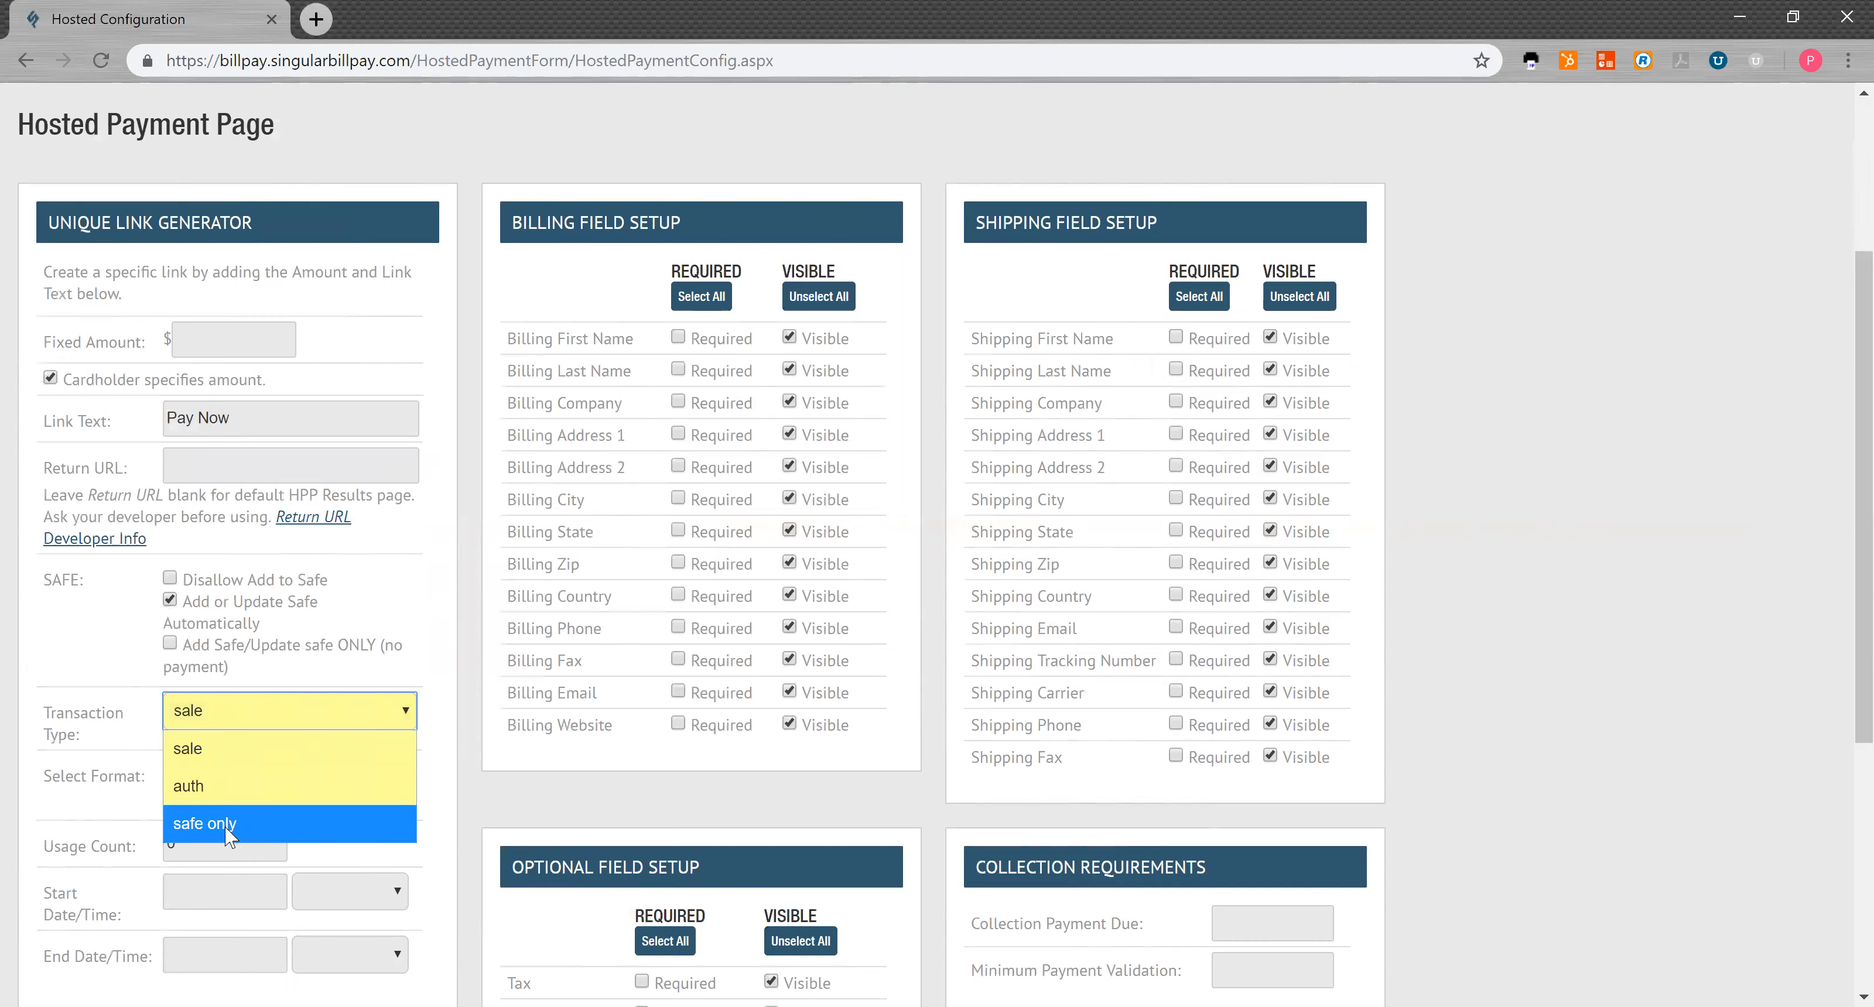
click(98, 653)
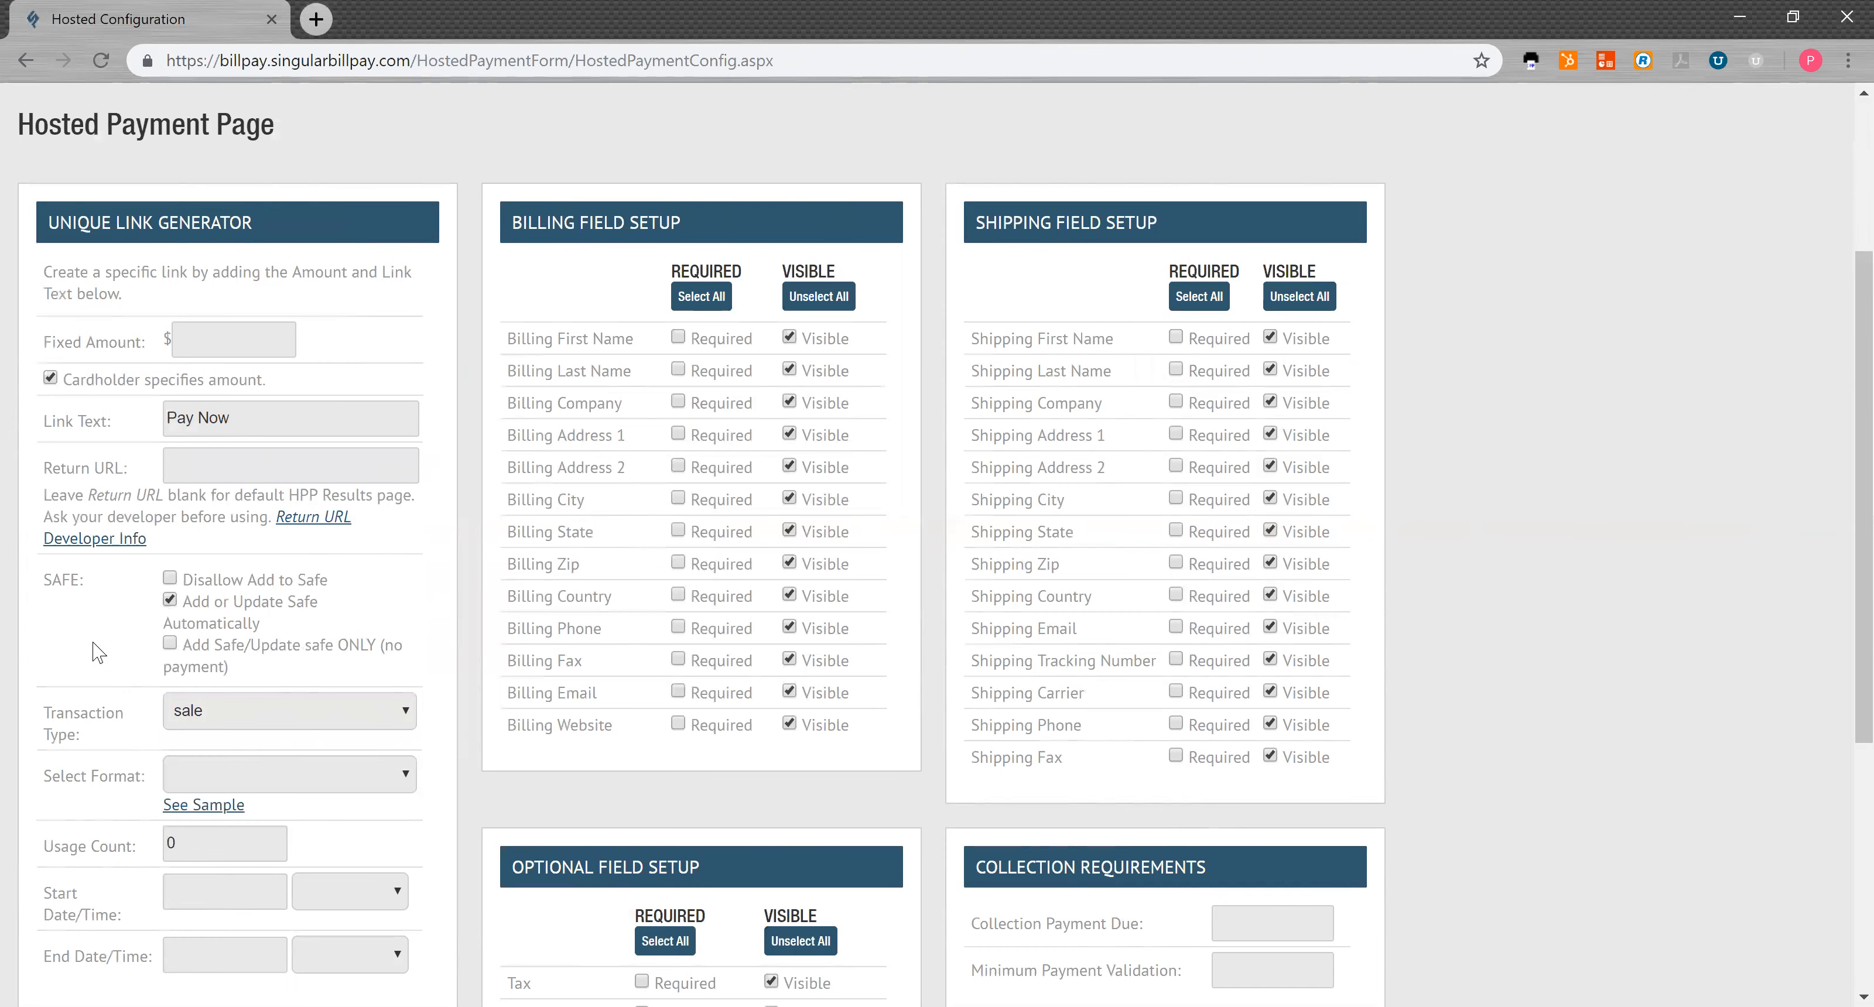
scroll(97, 648, down, 1)
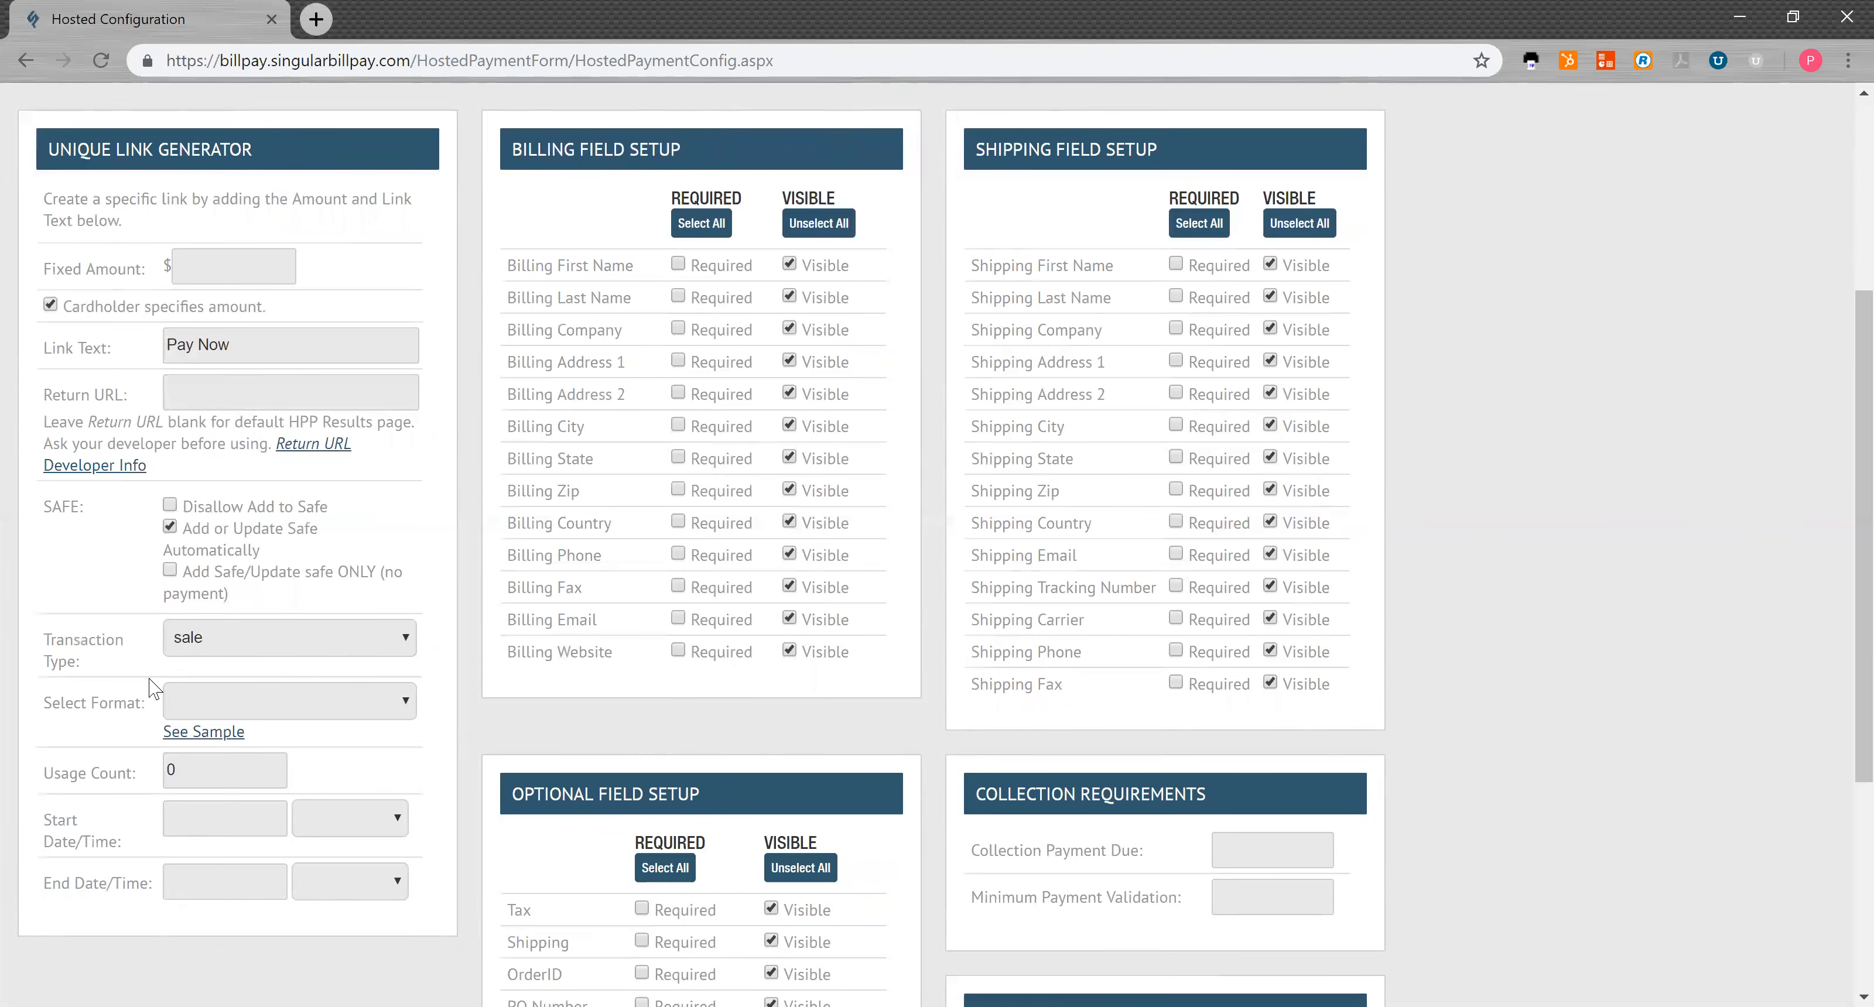
click(210, 704)
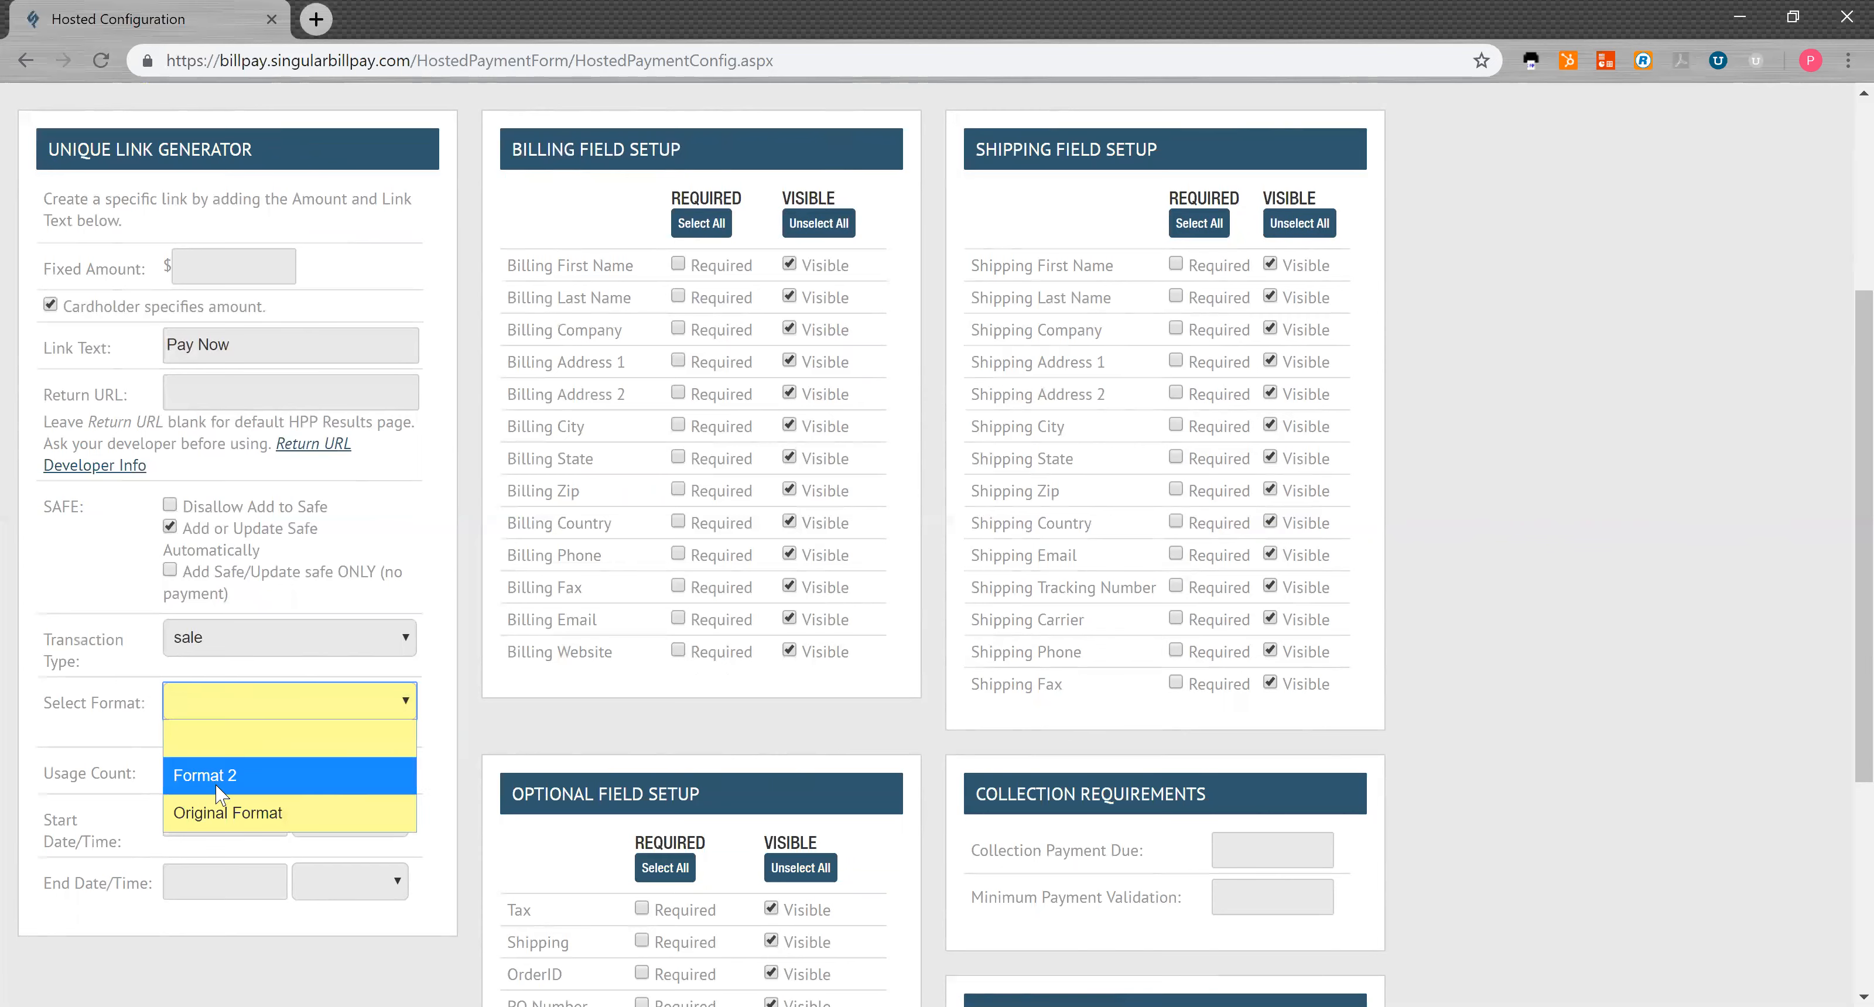
click(222, 812)
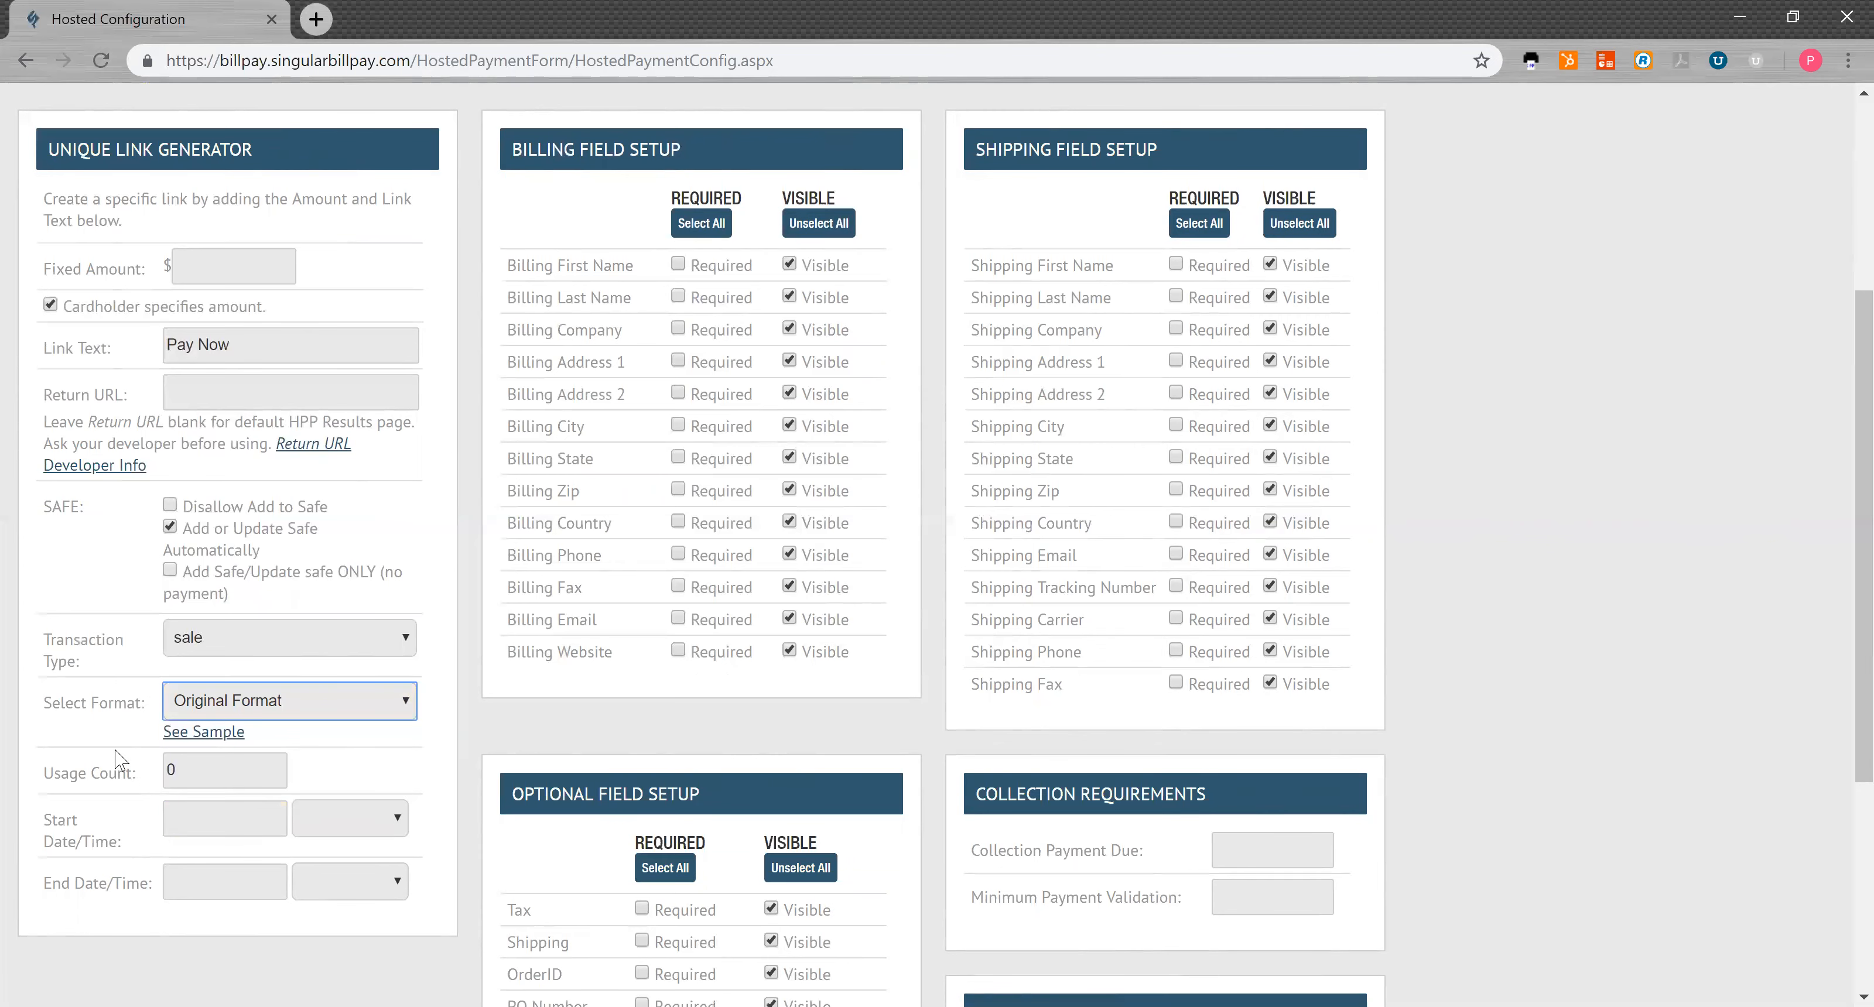
scroll(116, 757, down, 3)
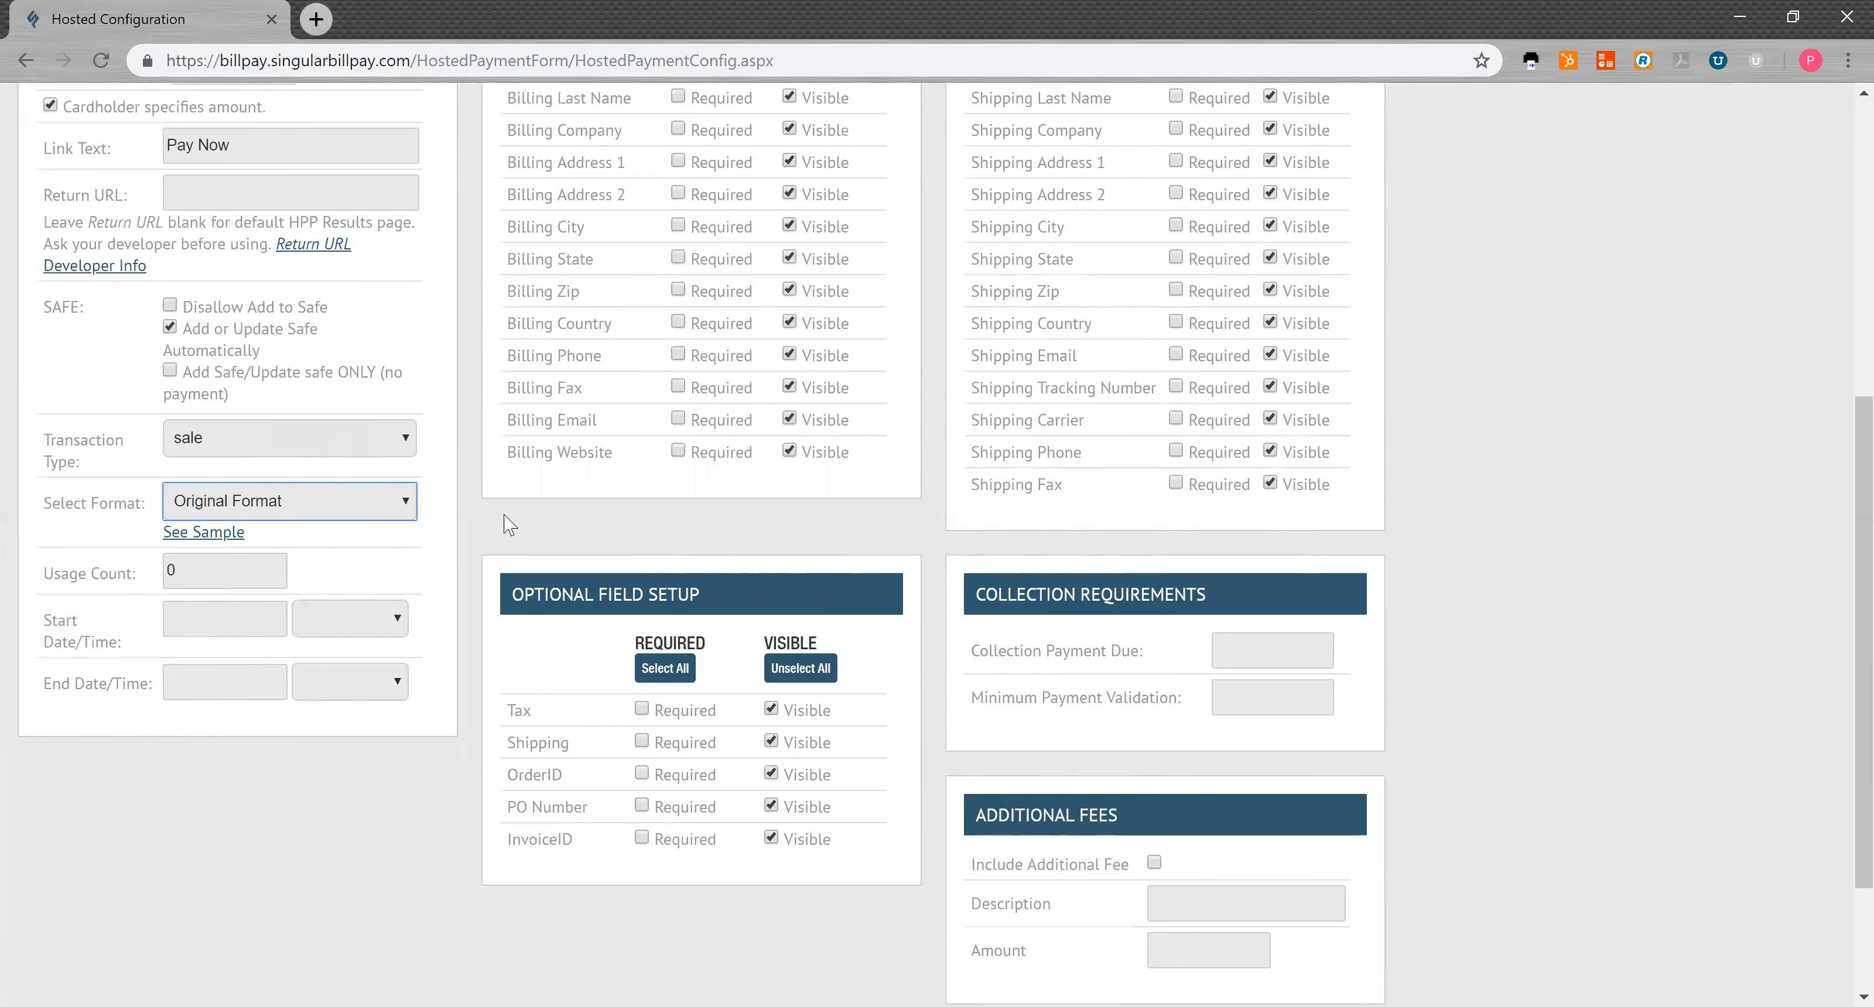
Step: Hide the billing Company and Website fields
scroll(510, 524, up, 4)
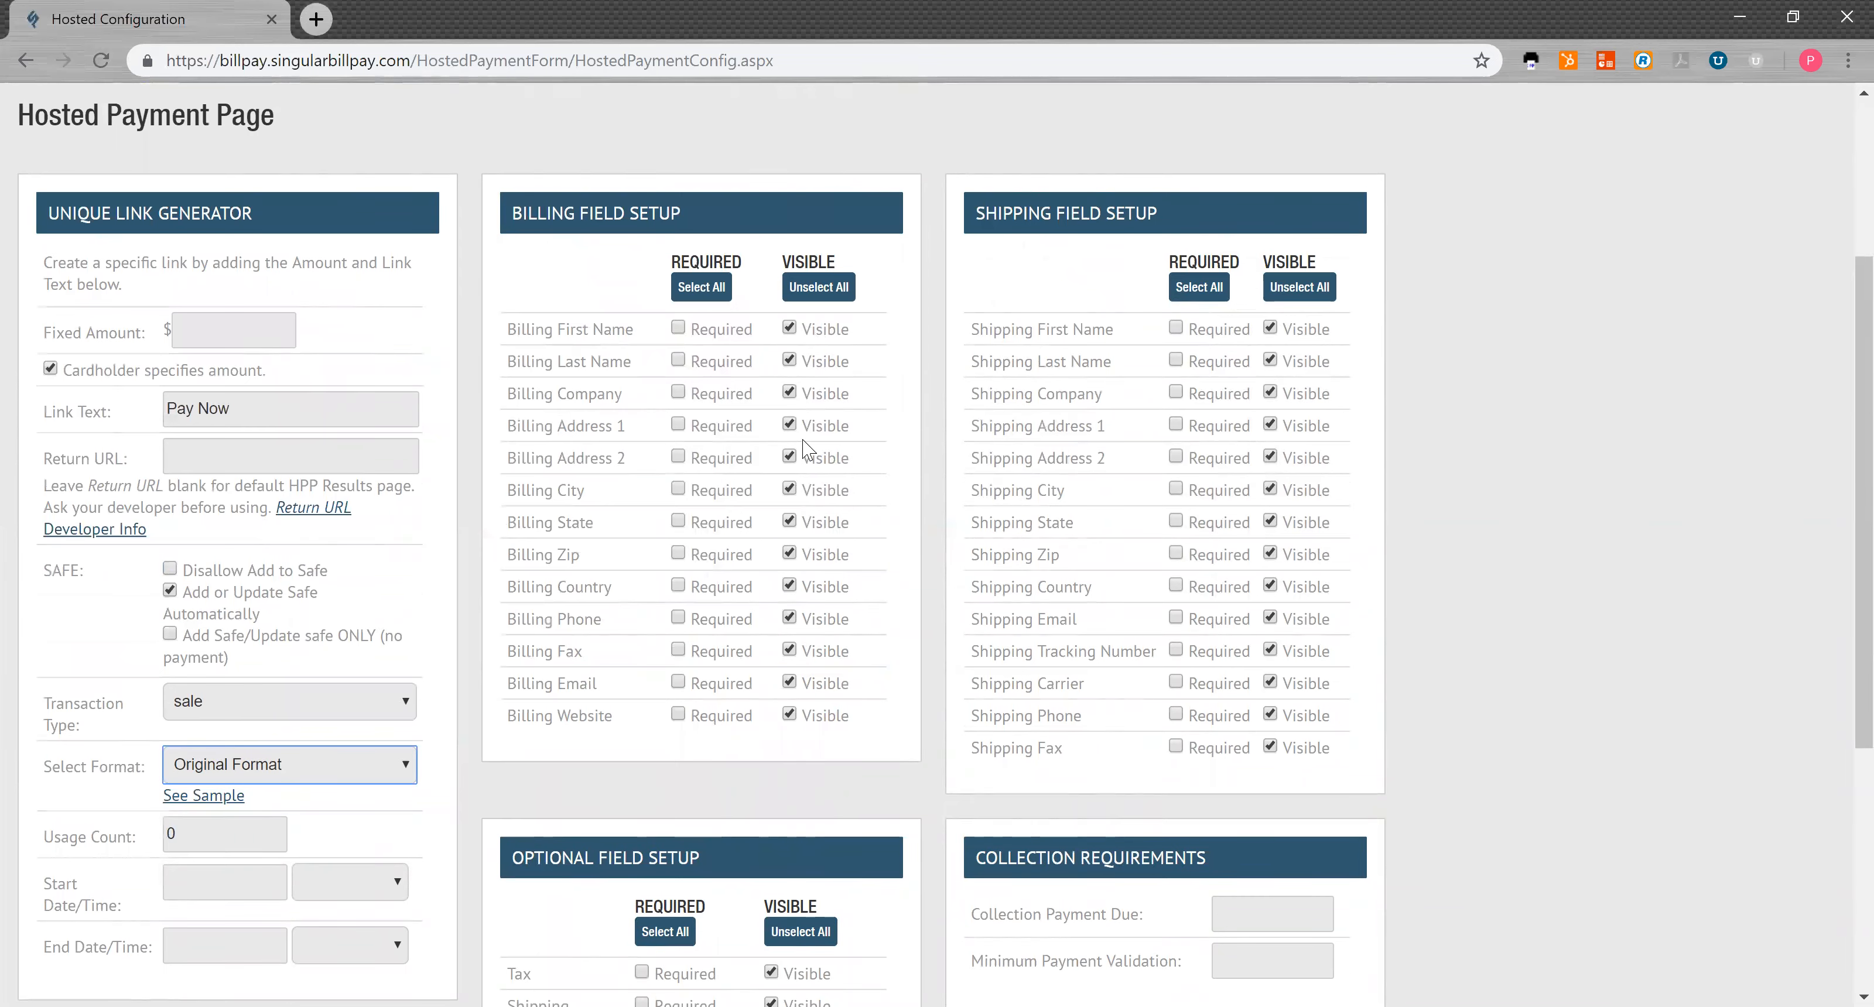
click(790, 393)
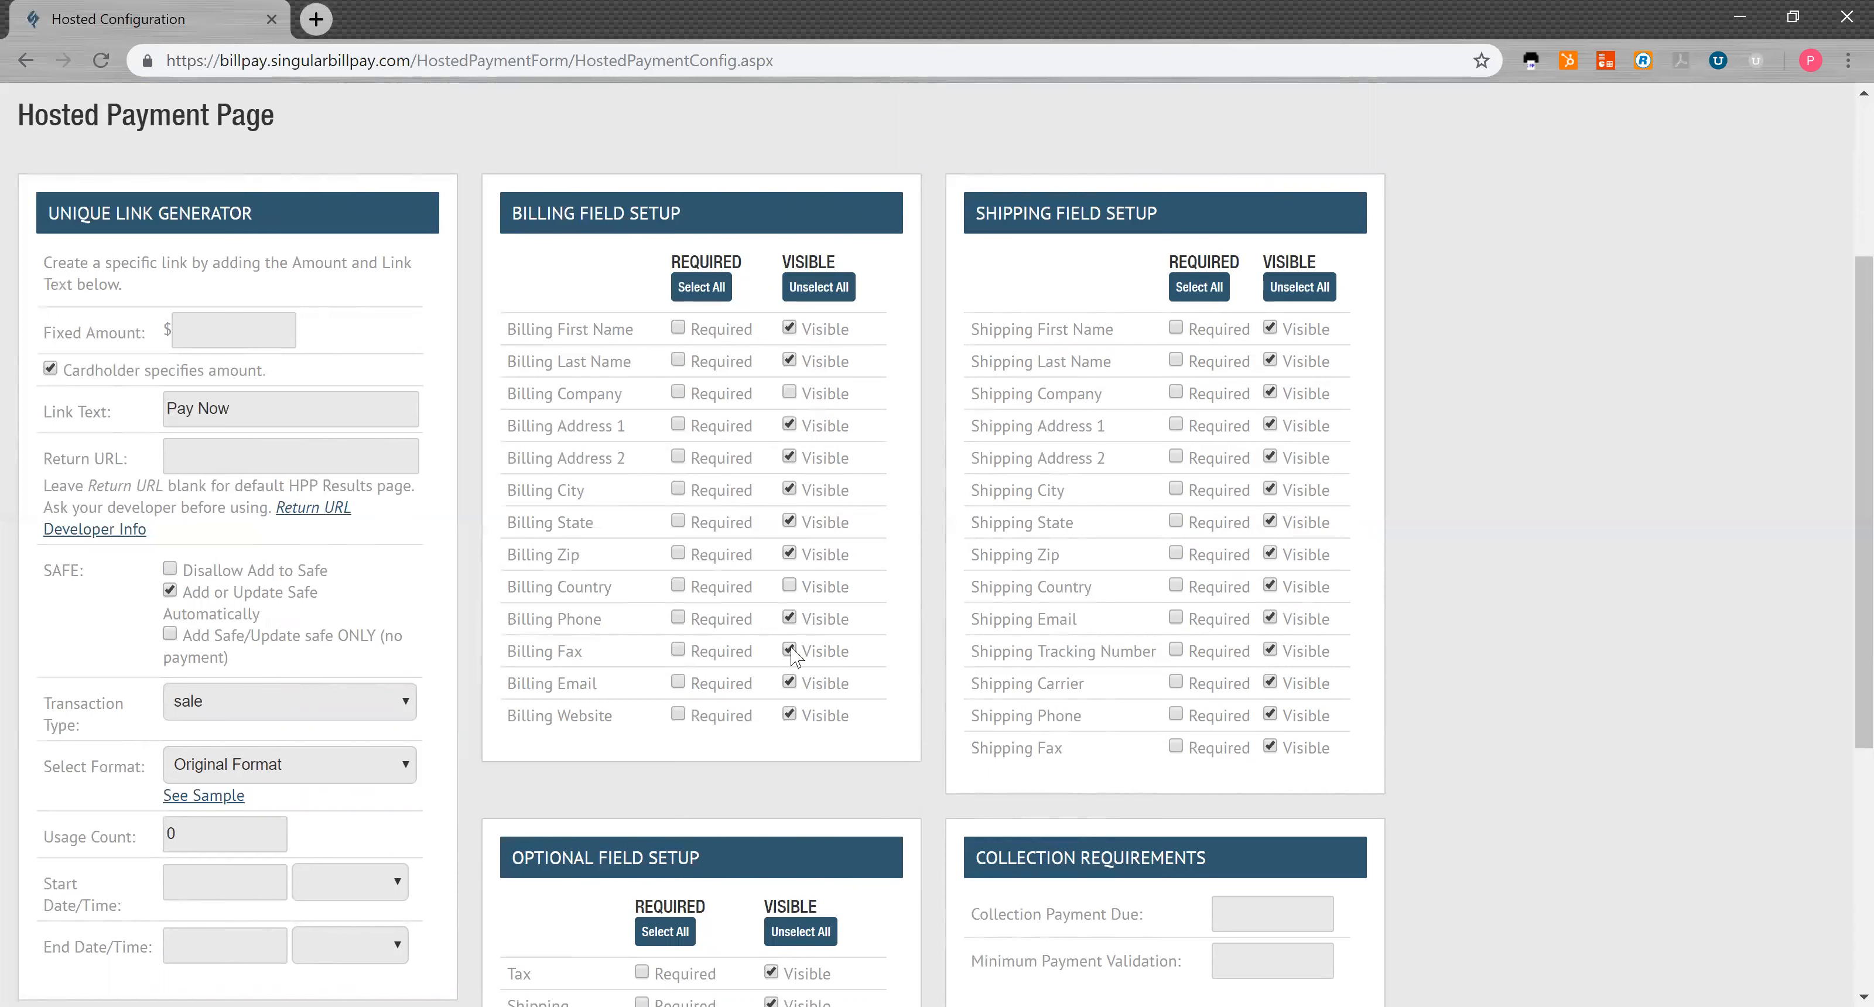
click(789, 715)
Step: Make billing first name, last name, city, state, zip and phone required
click(677, 328)
click(678, 360)
click(679, 490)
click(678, 522)
click(679, 555)
click(679, 618)
scroll(682, 688, down, 2)
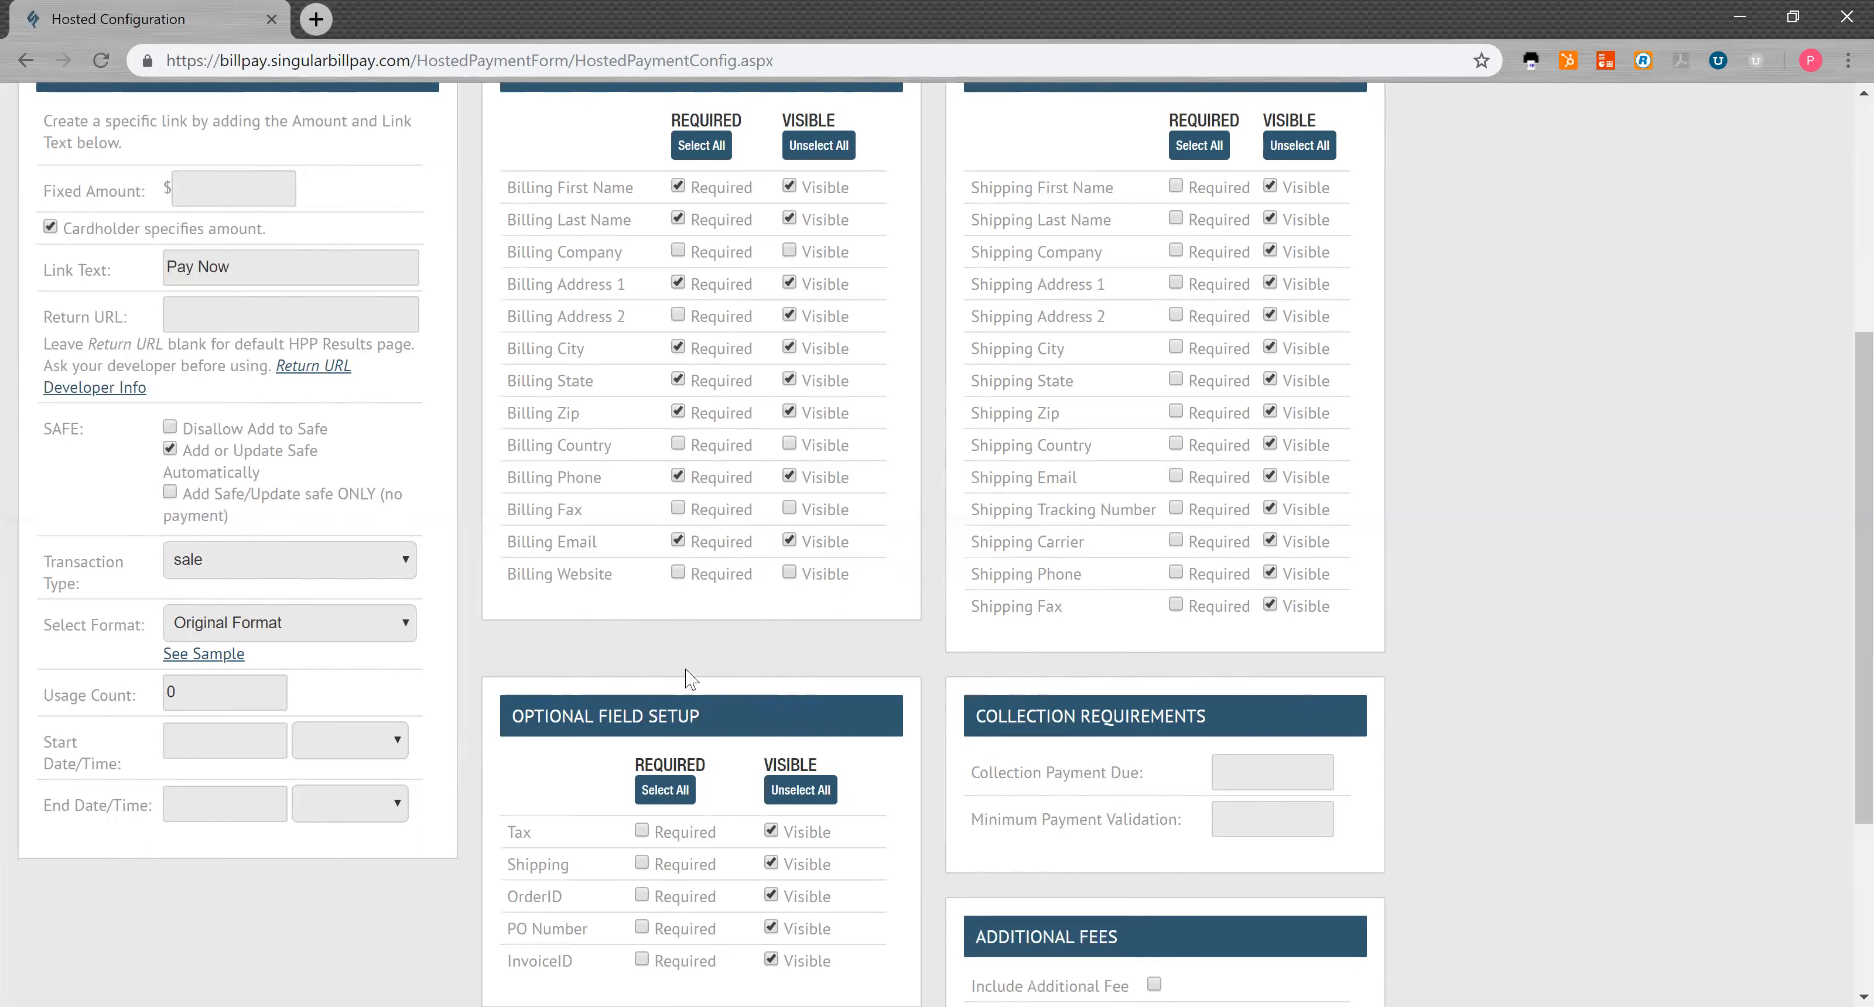
Step: Apply Unselect All under Visible in both Optional and Shipping Field Setup
scroll(685, 677, down, 2)
click(791, 648)
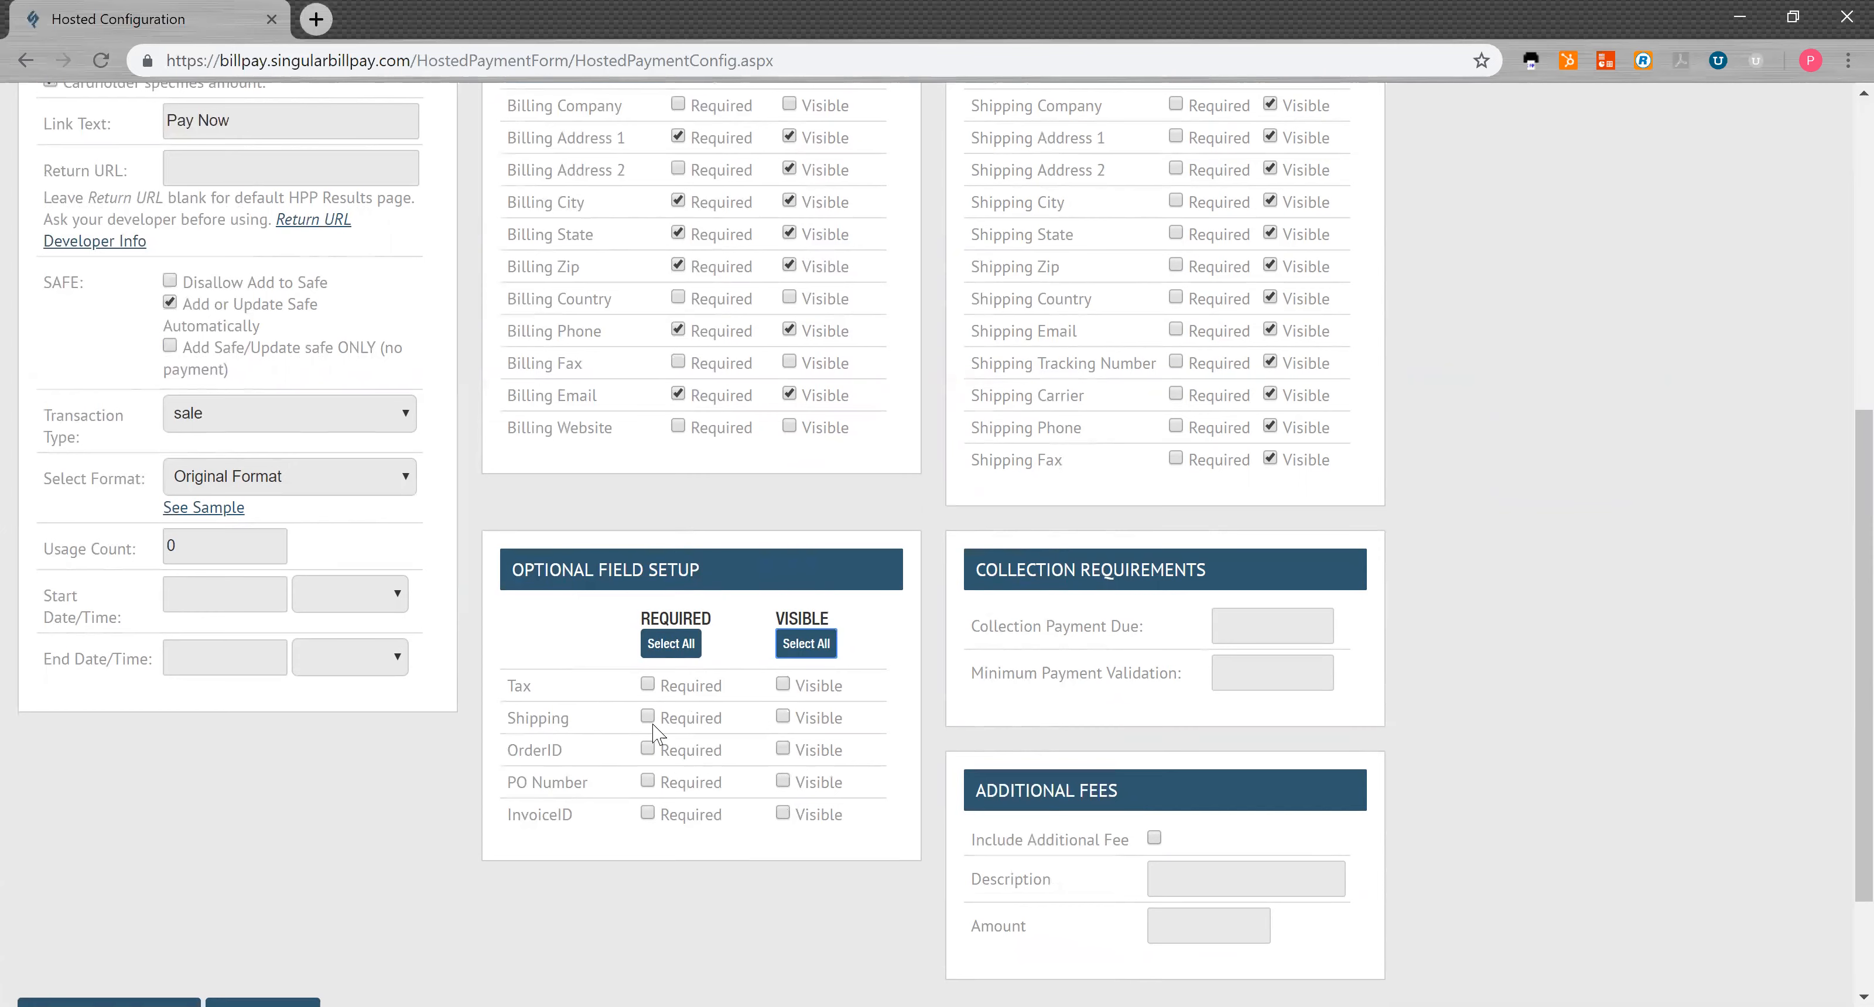
scroll(945, 677, up, 3)
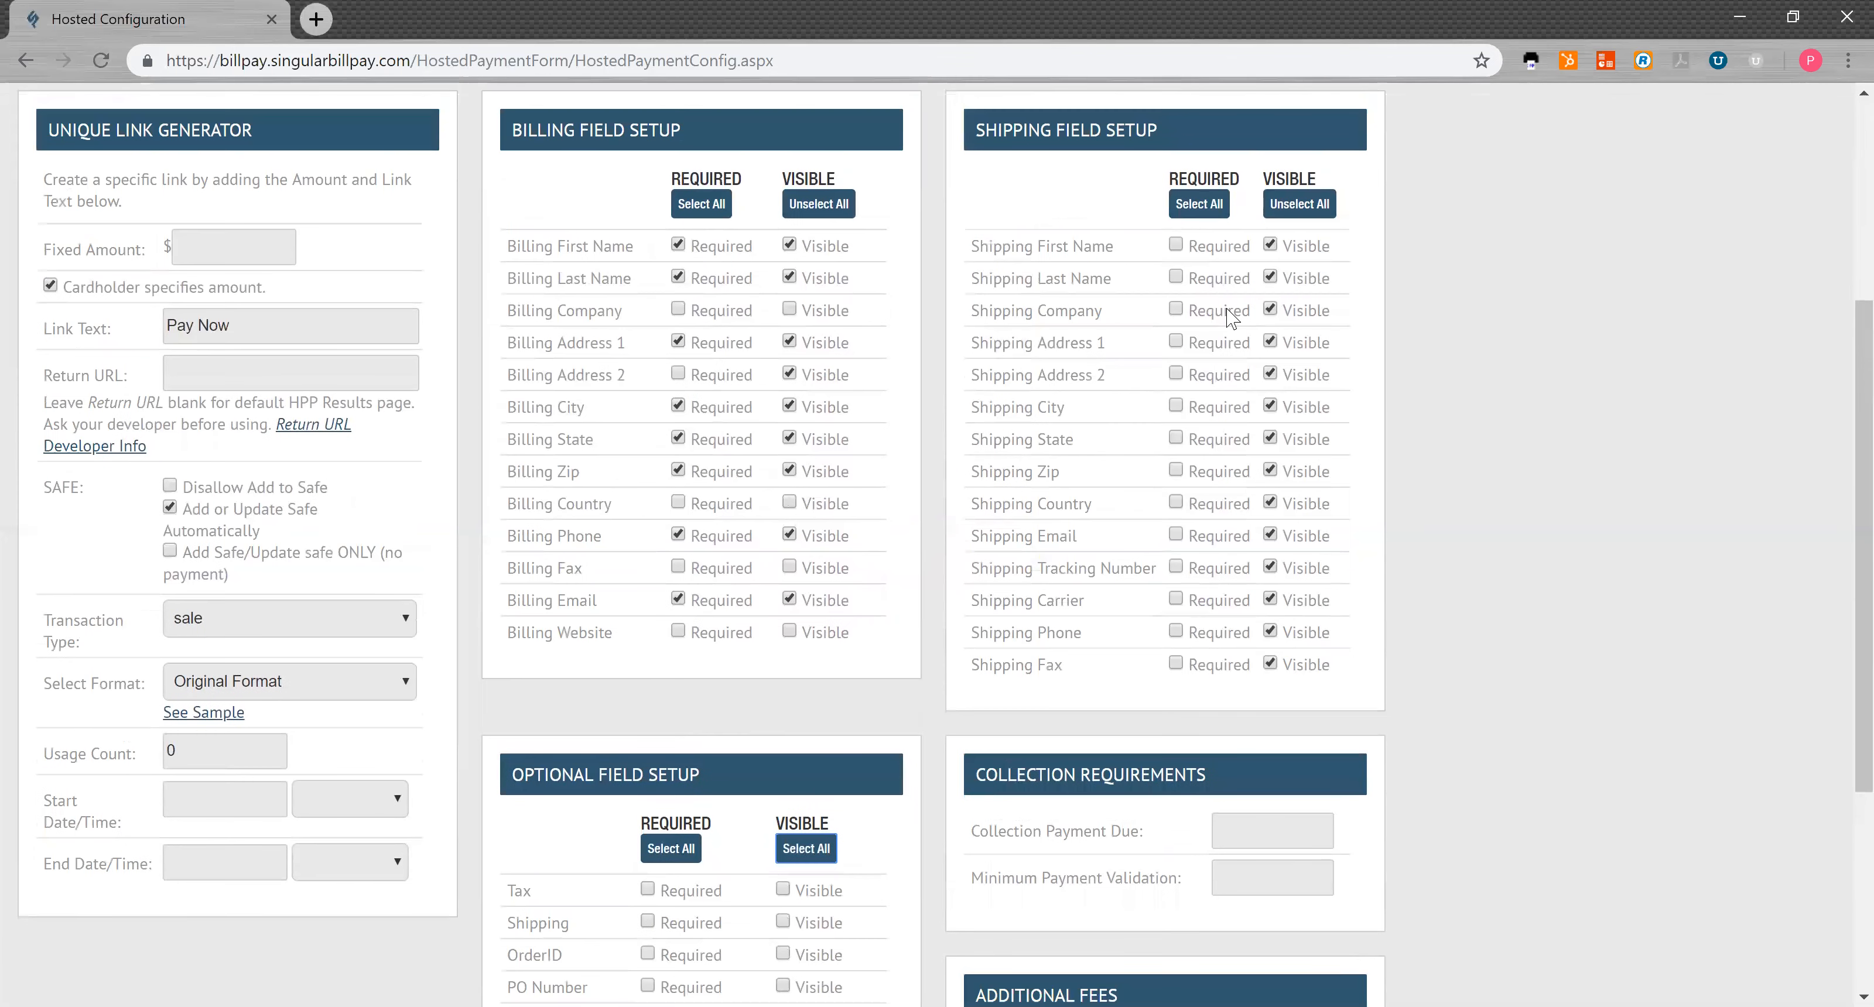
click(1292, 210)
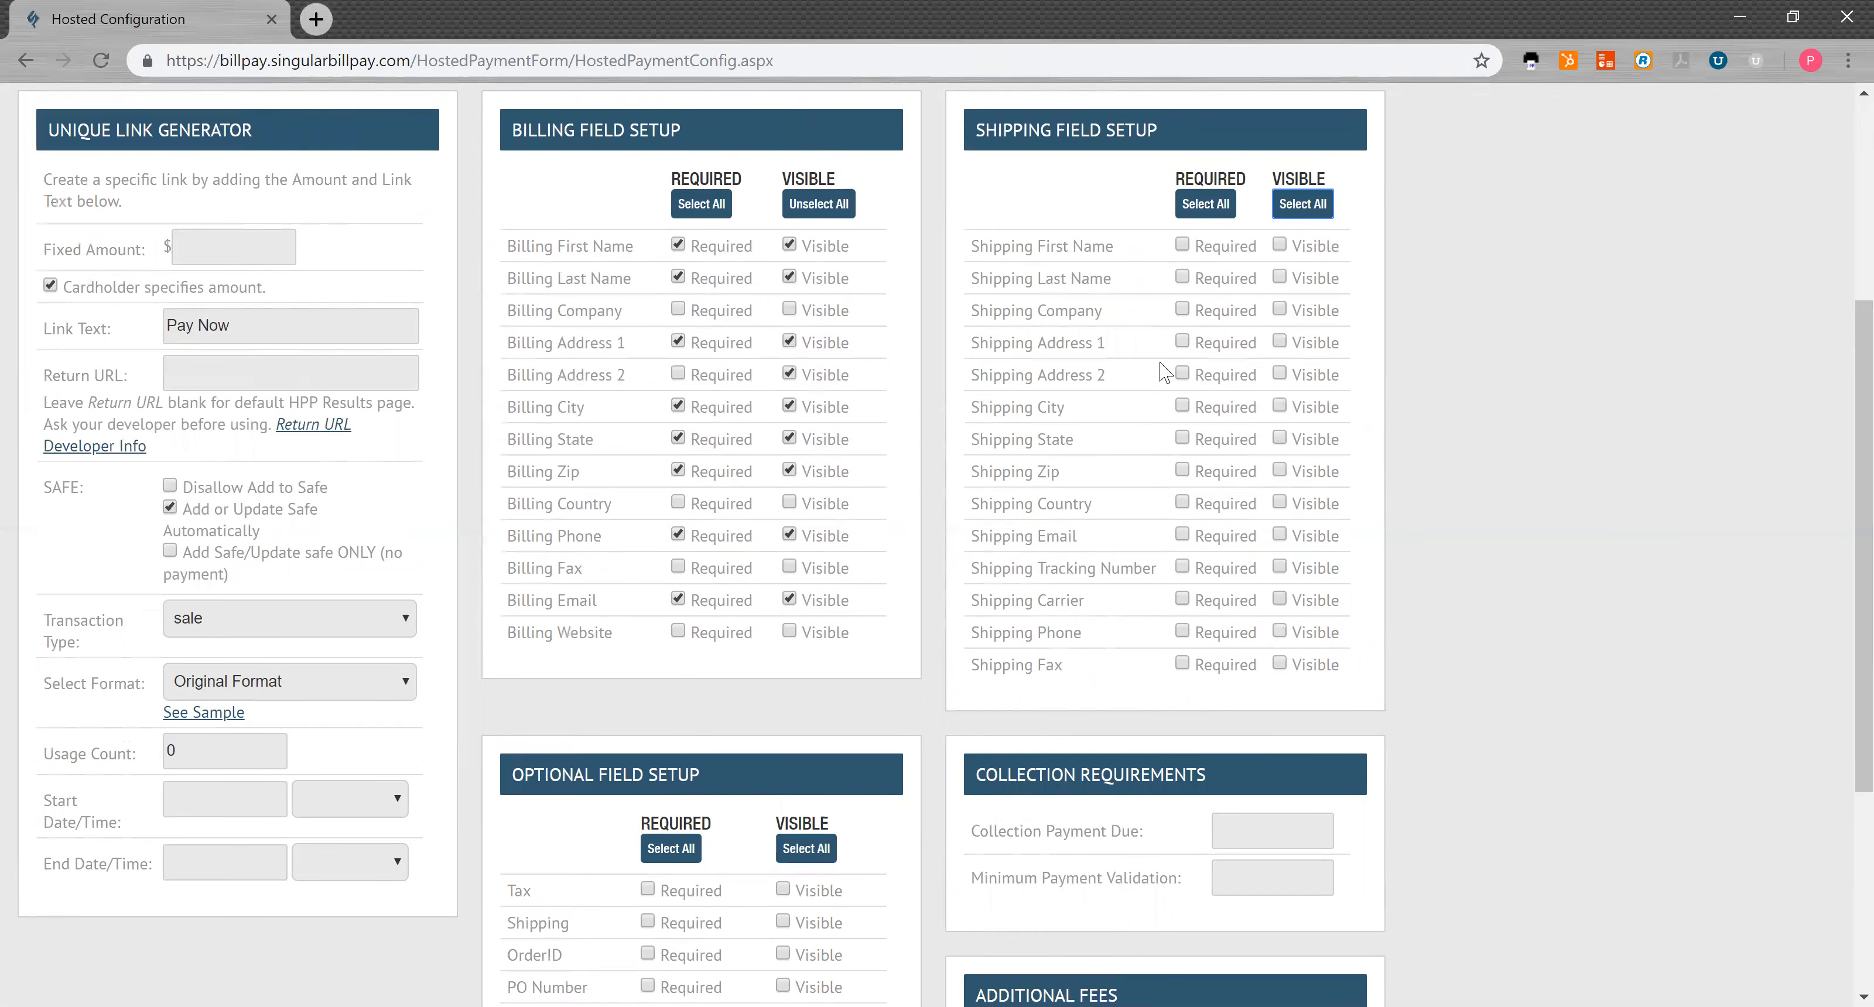
scroll(1165, 372, down, 3)
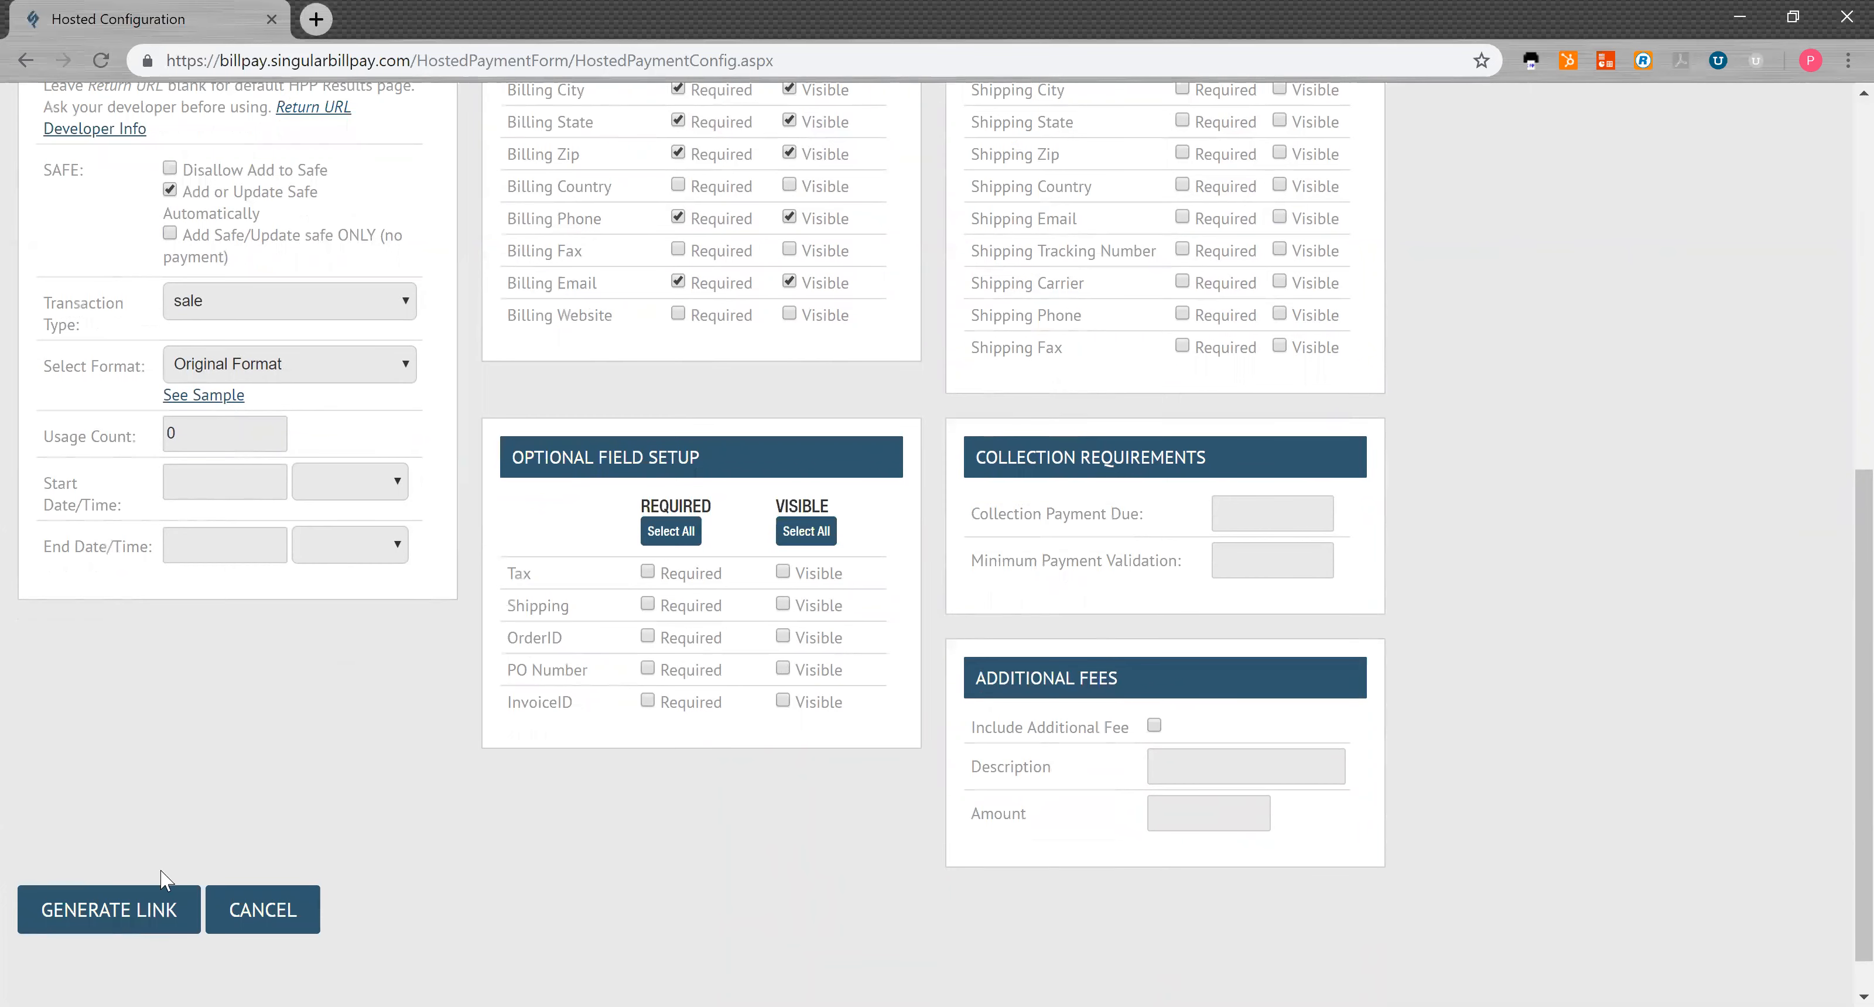
Step: Generate the Pay Now link and review its URL, HTML, iframe and QR code
click(151, 909)
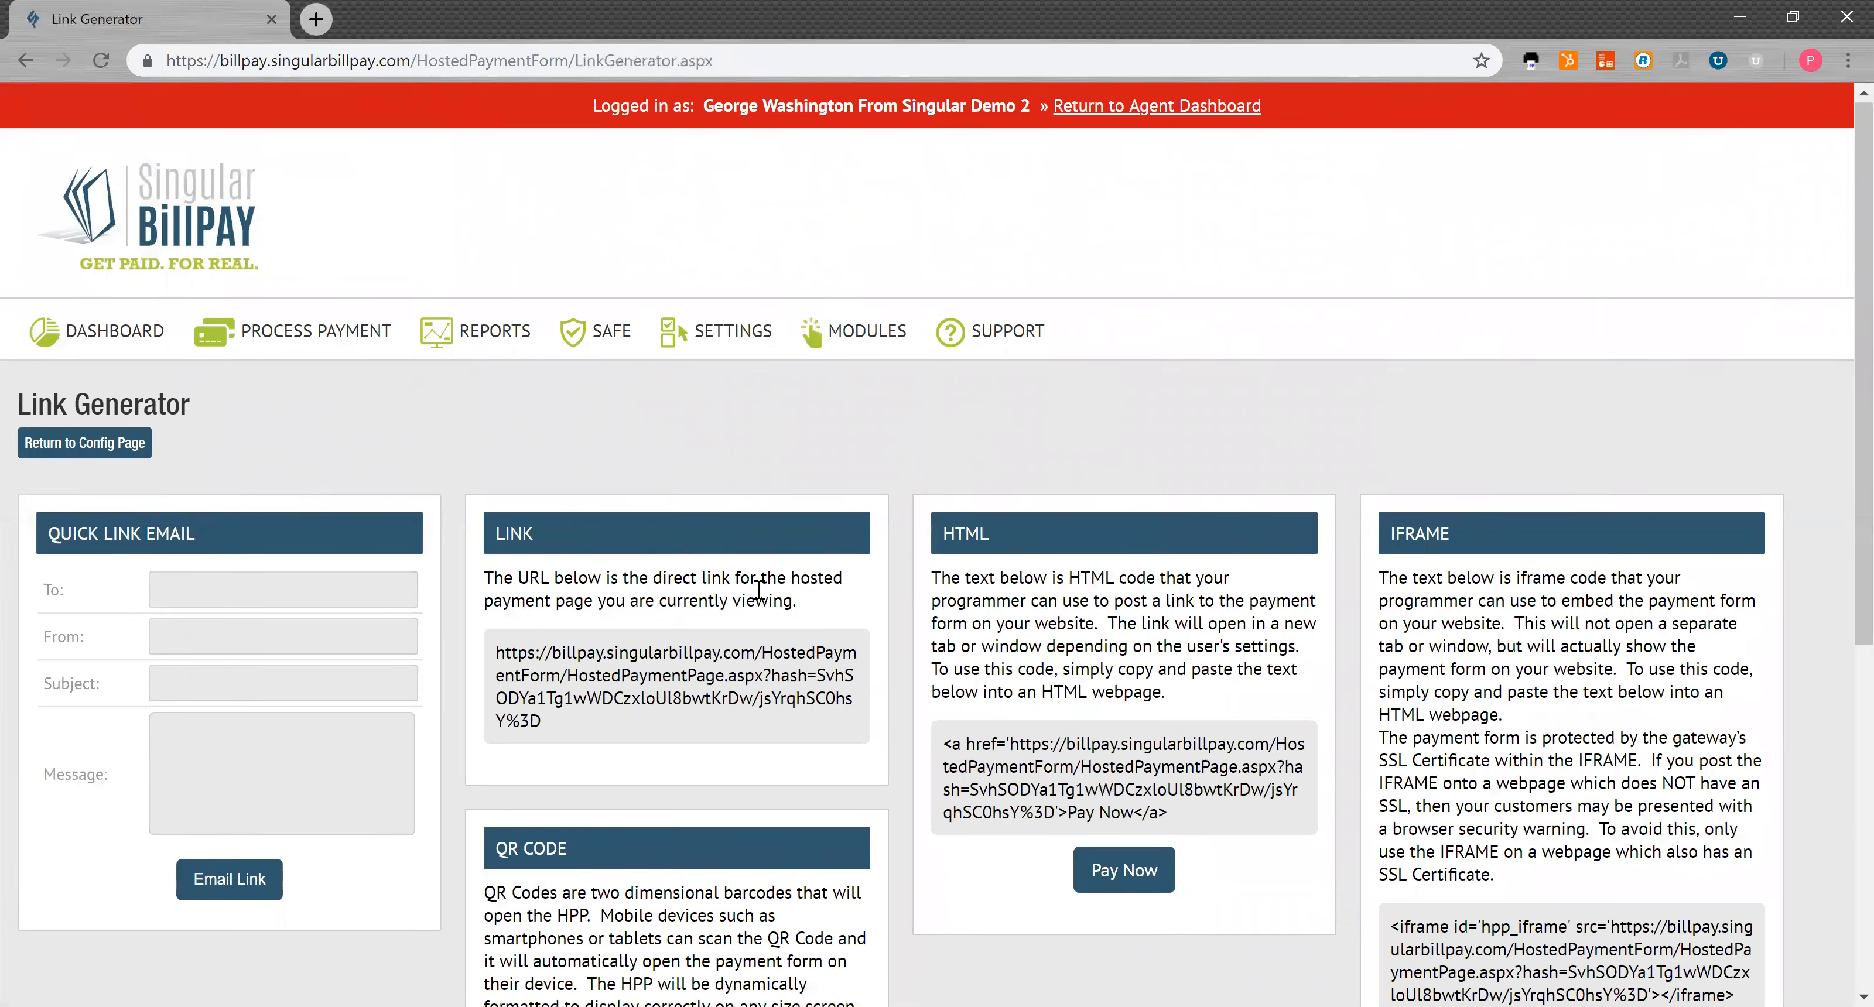
scroll(759, 590, down, 4)
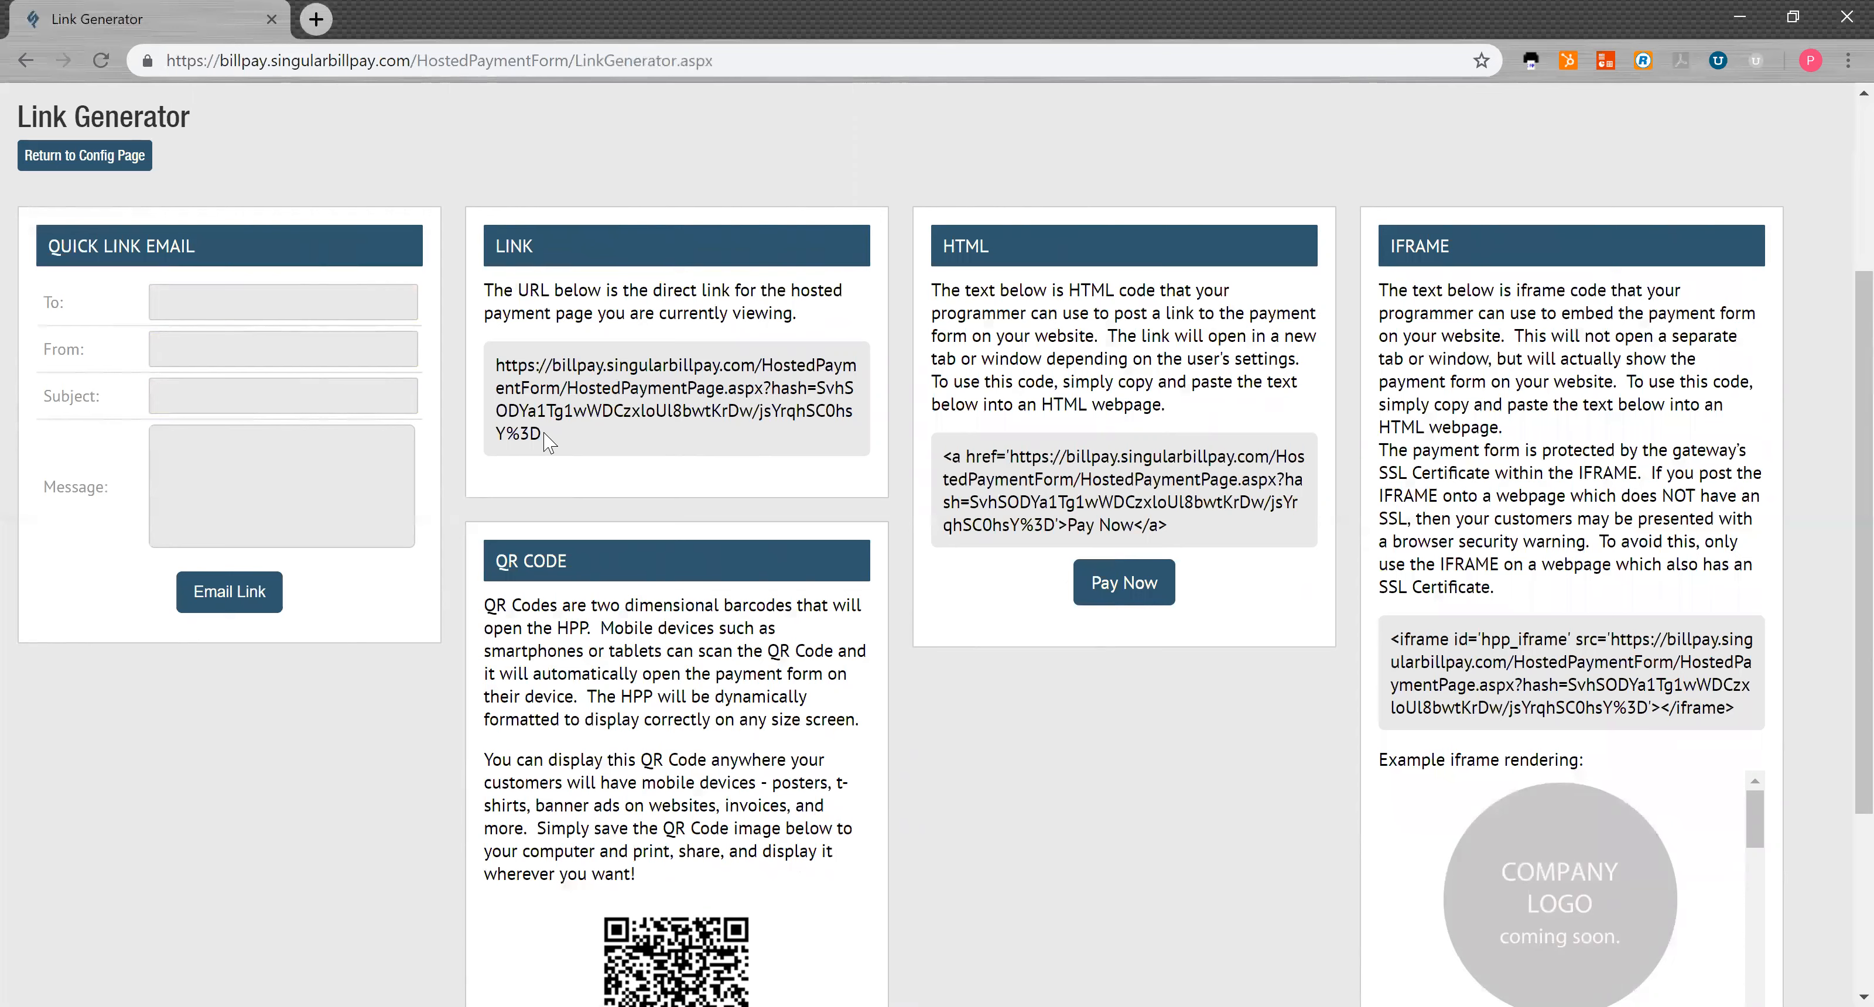
scroll(723, 434, down, 3)
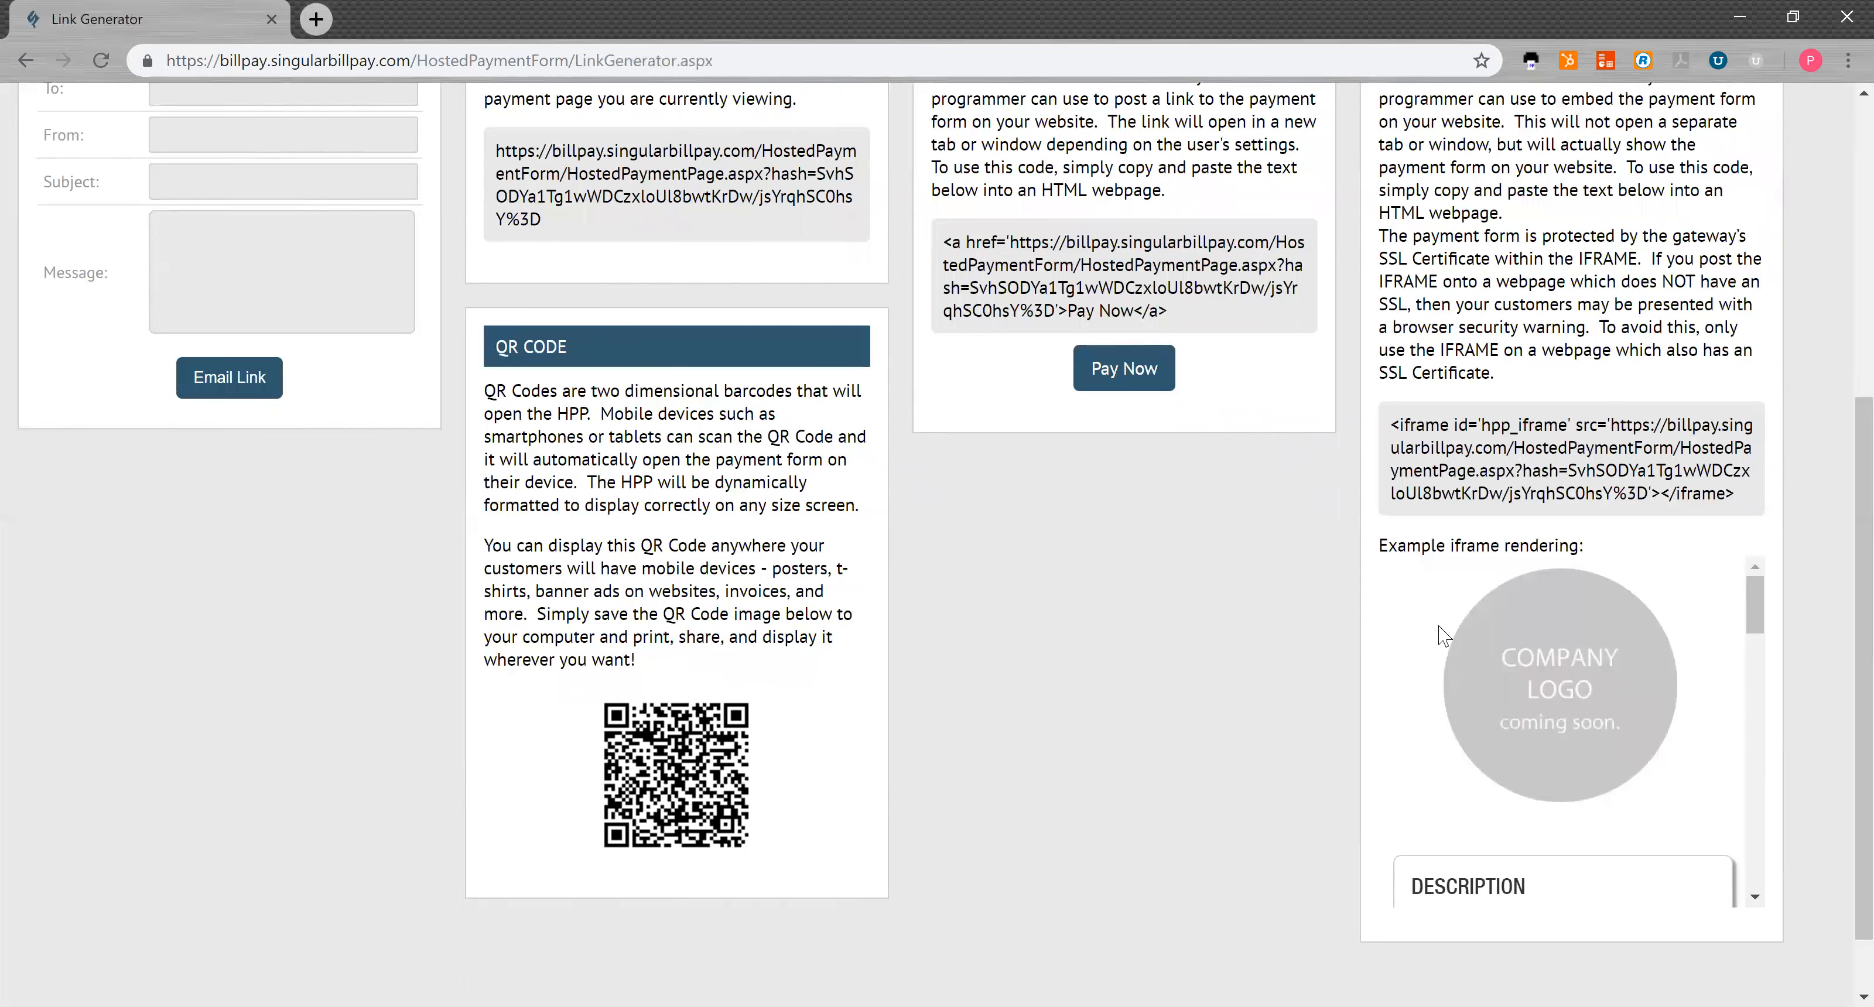
scroll(1444, 636, up, 5)
scroll(1561, 543, down, 5)
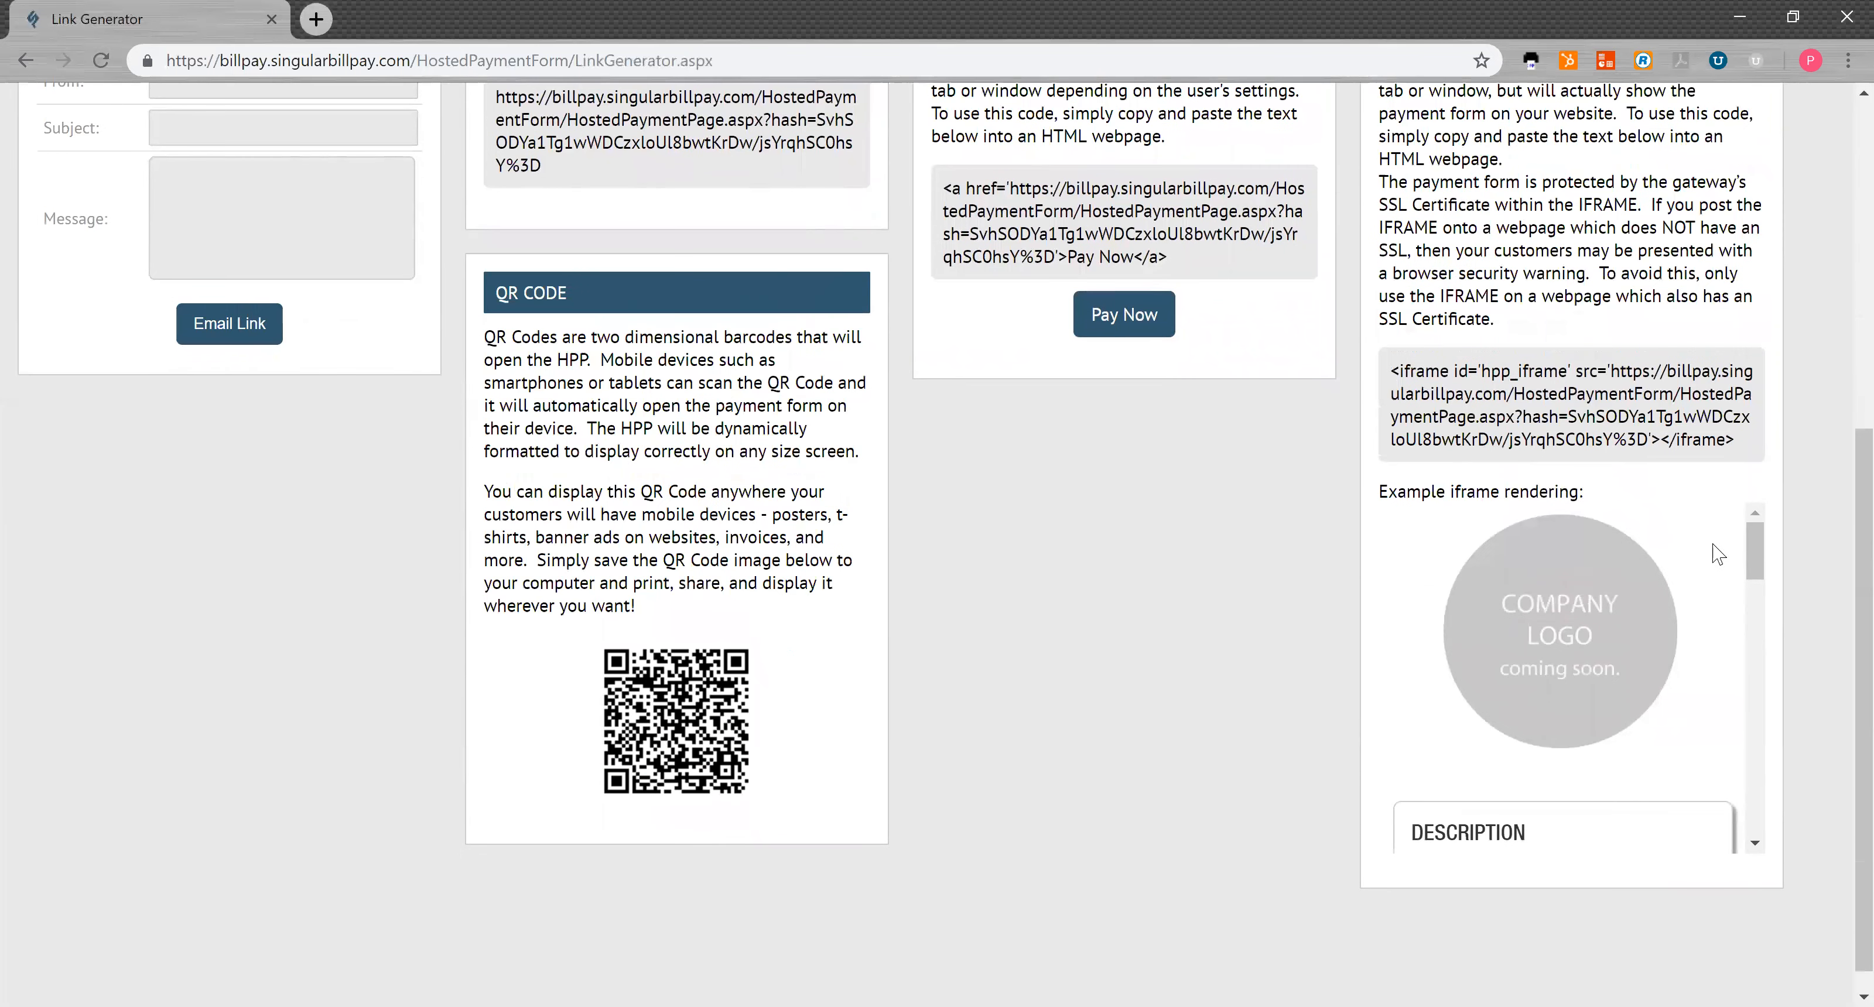
drag(1755, 560, 1761, 610)
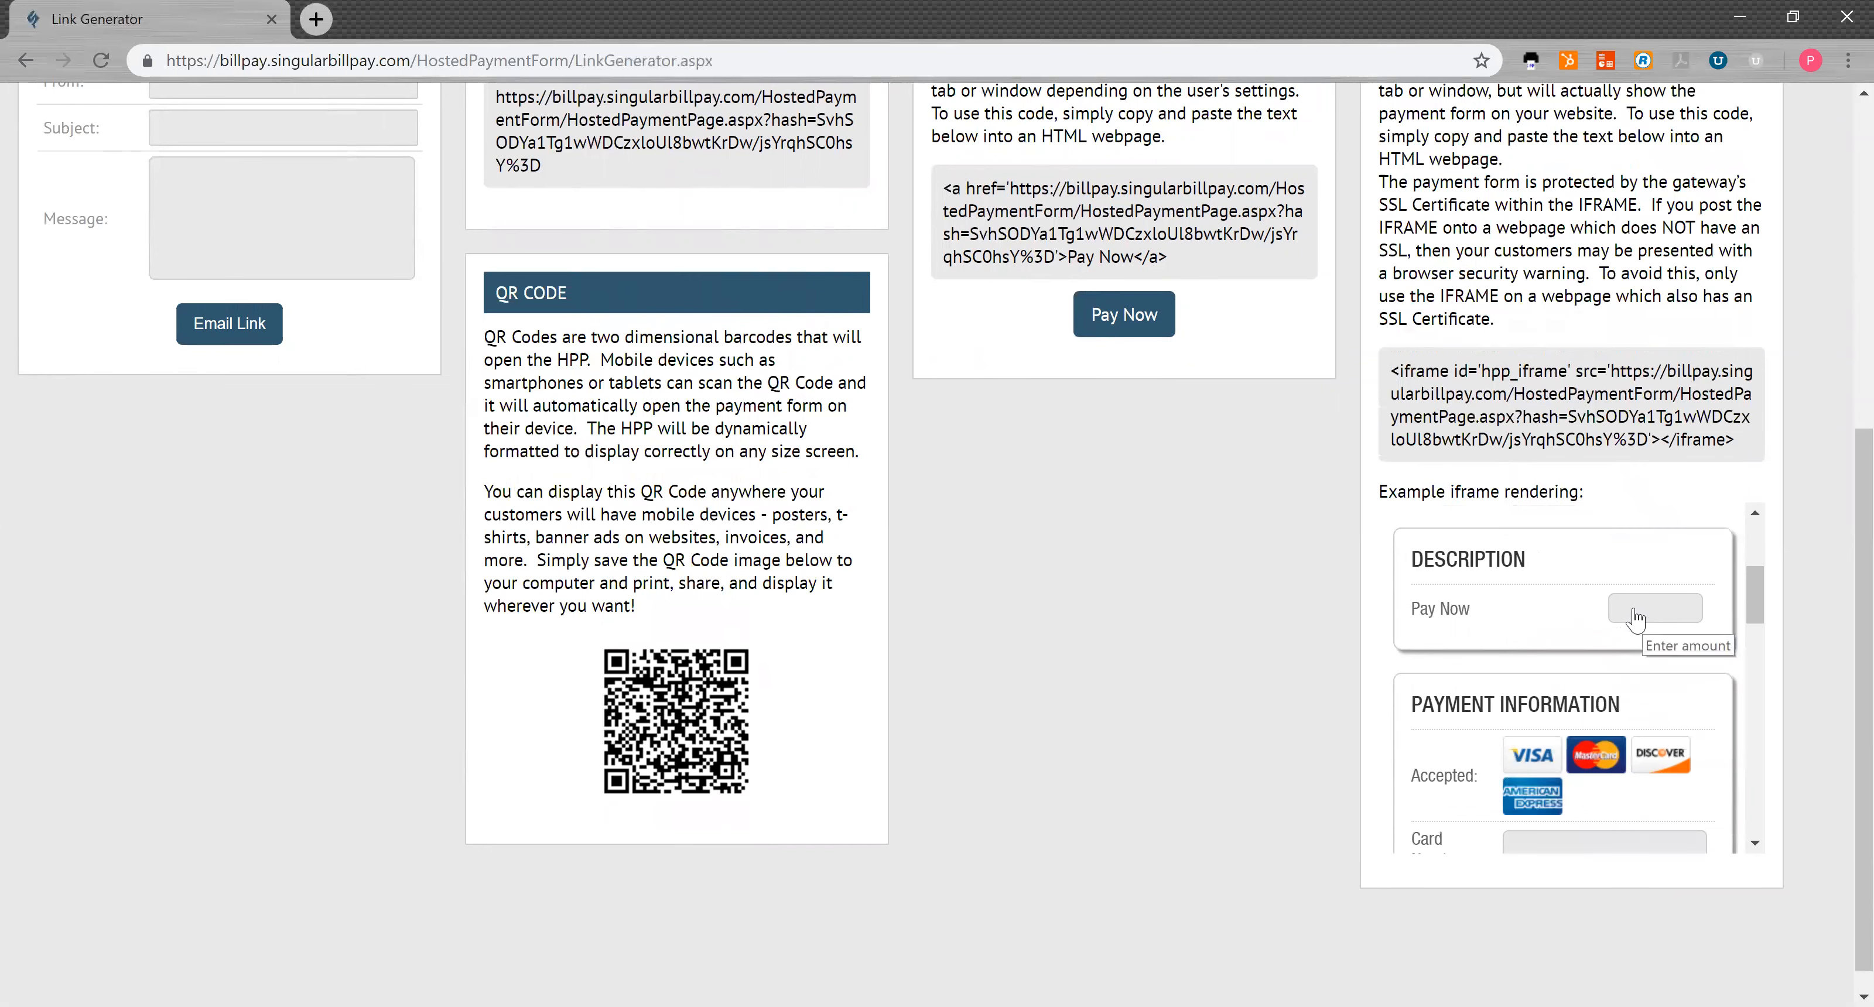
drag(1759, 609, 1758, 644)
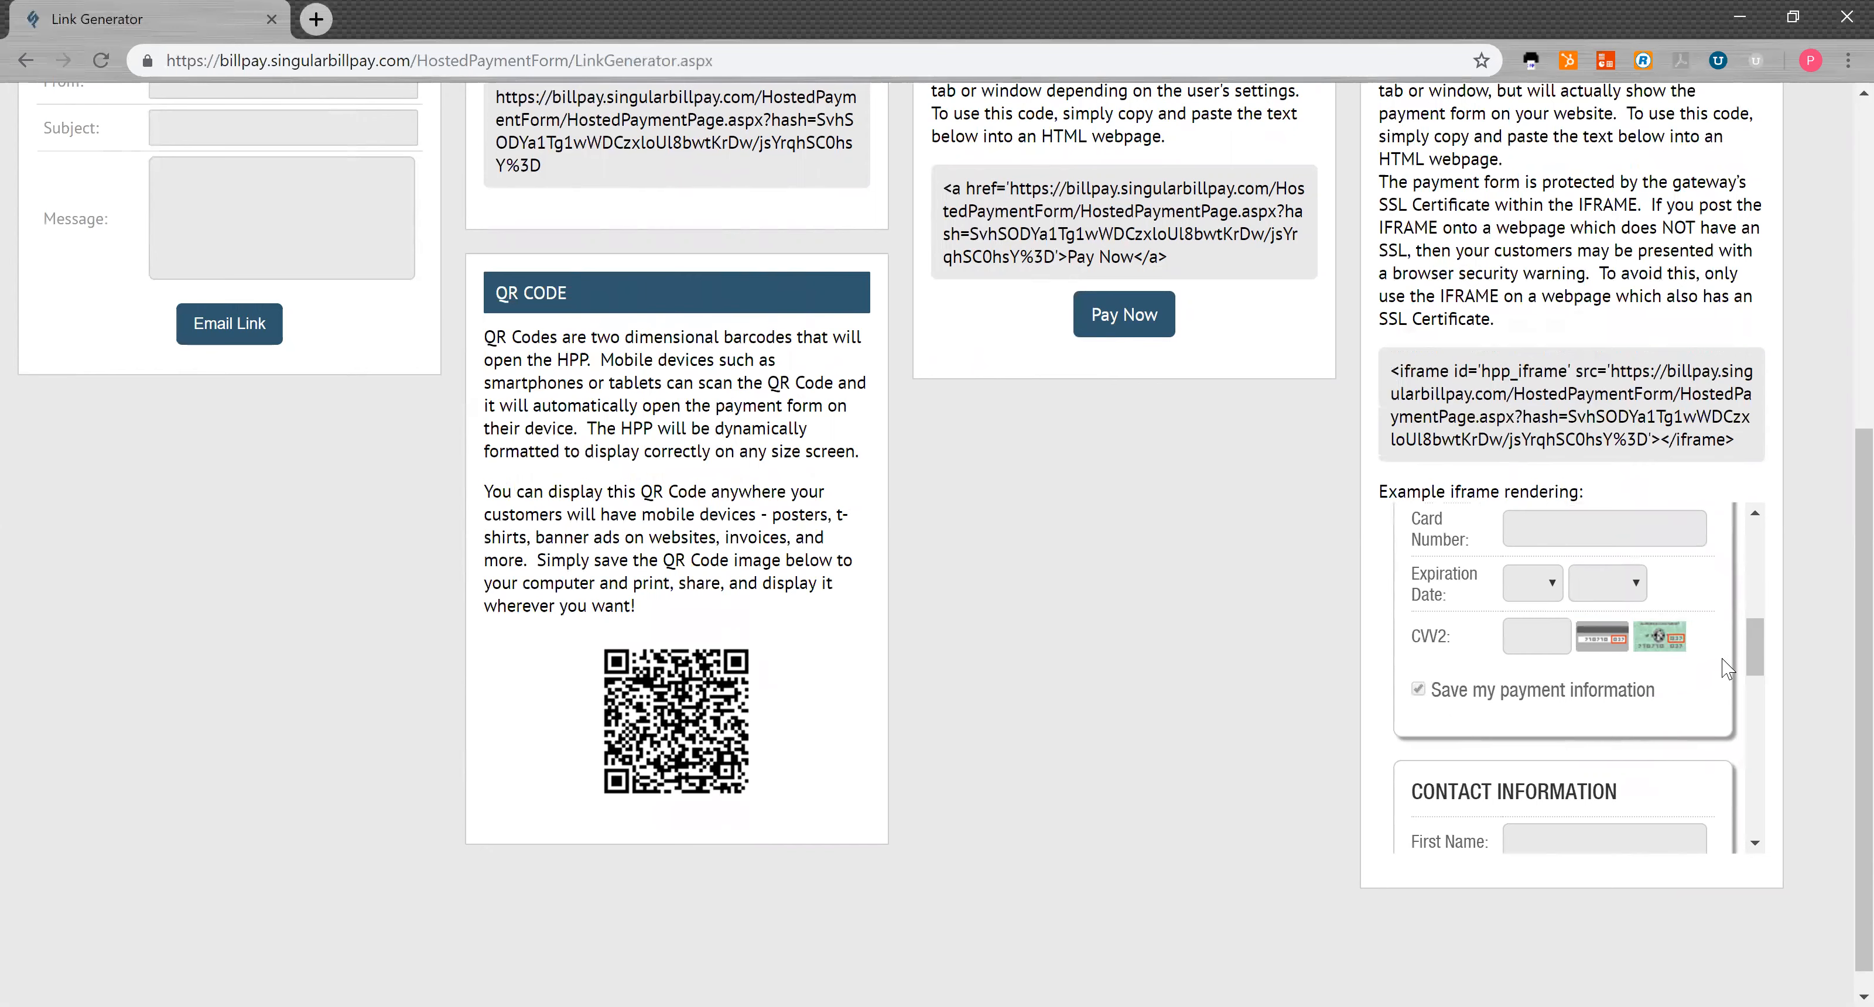
drag(1758, 654, 1753, 766)
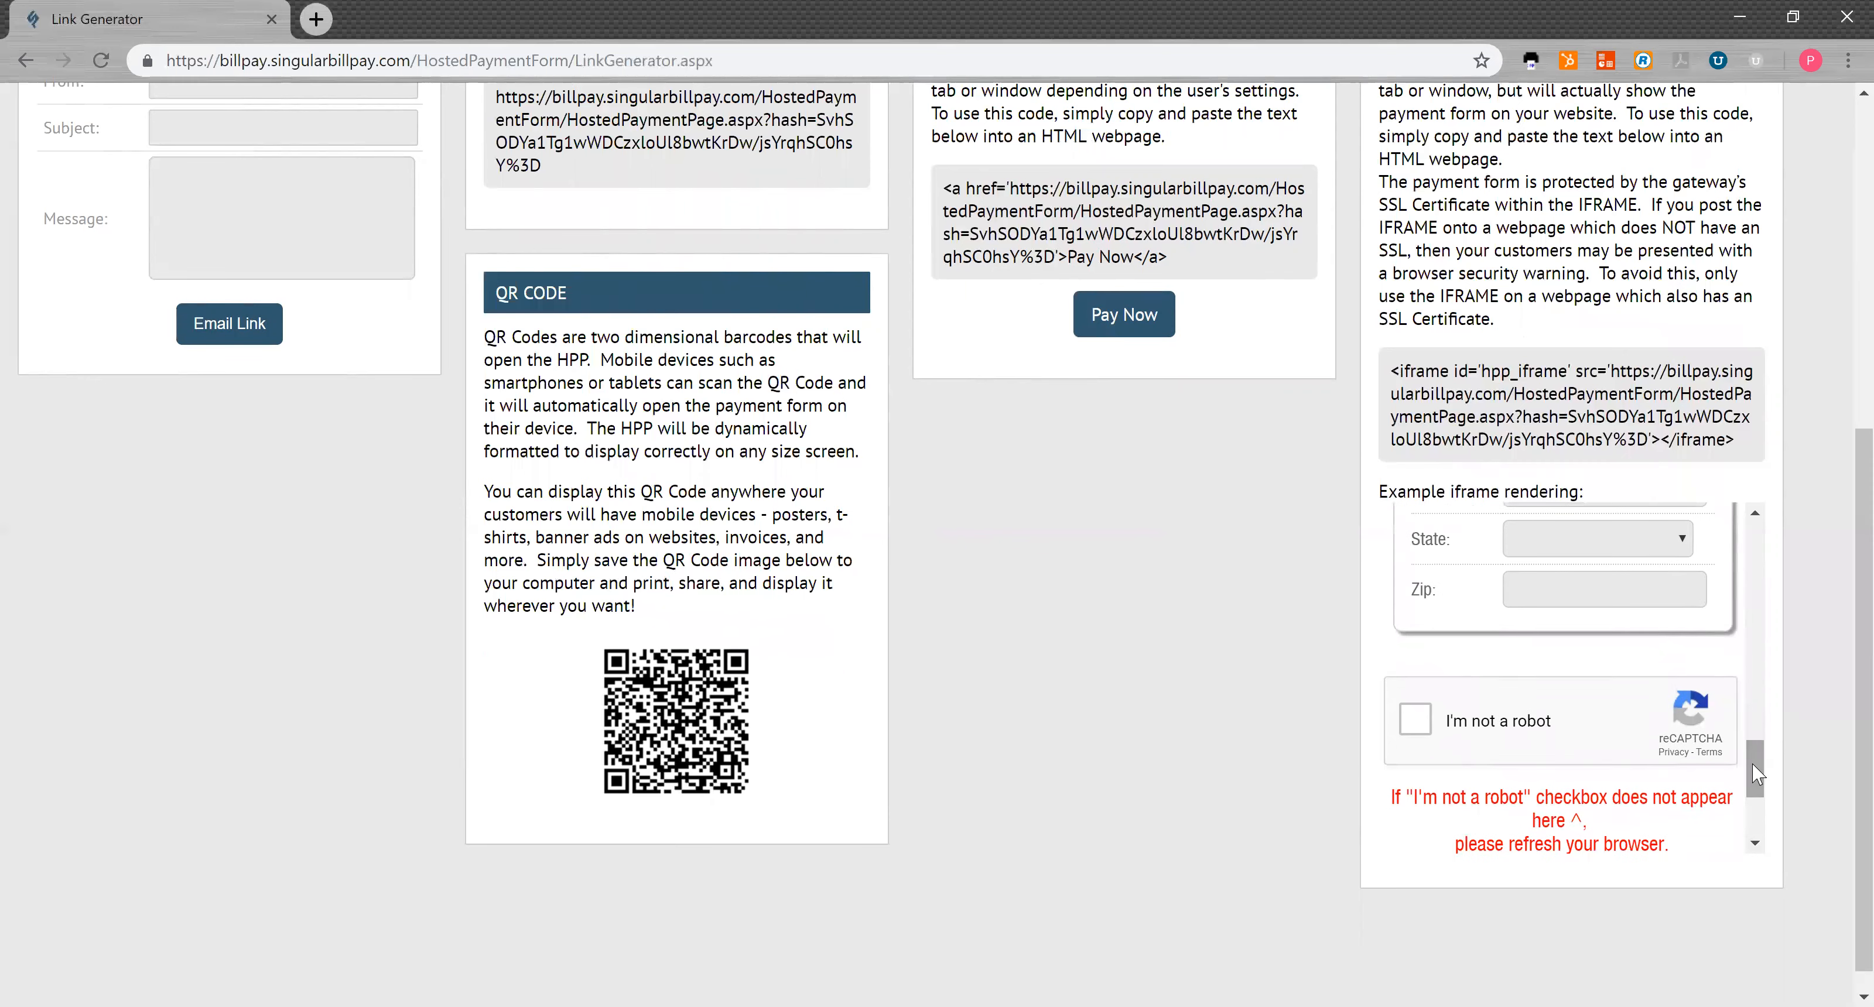
scroll(1182, 667, up, 1)
scroll(1079, 670, up, 5)
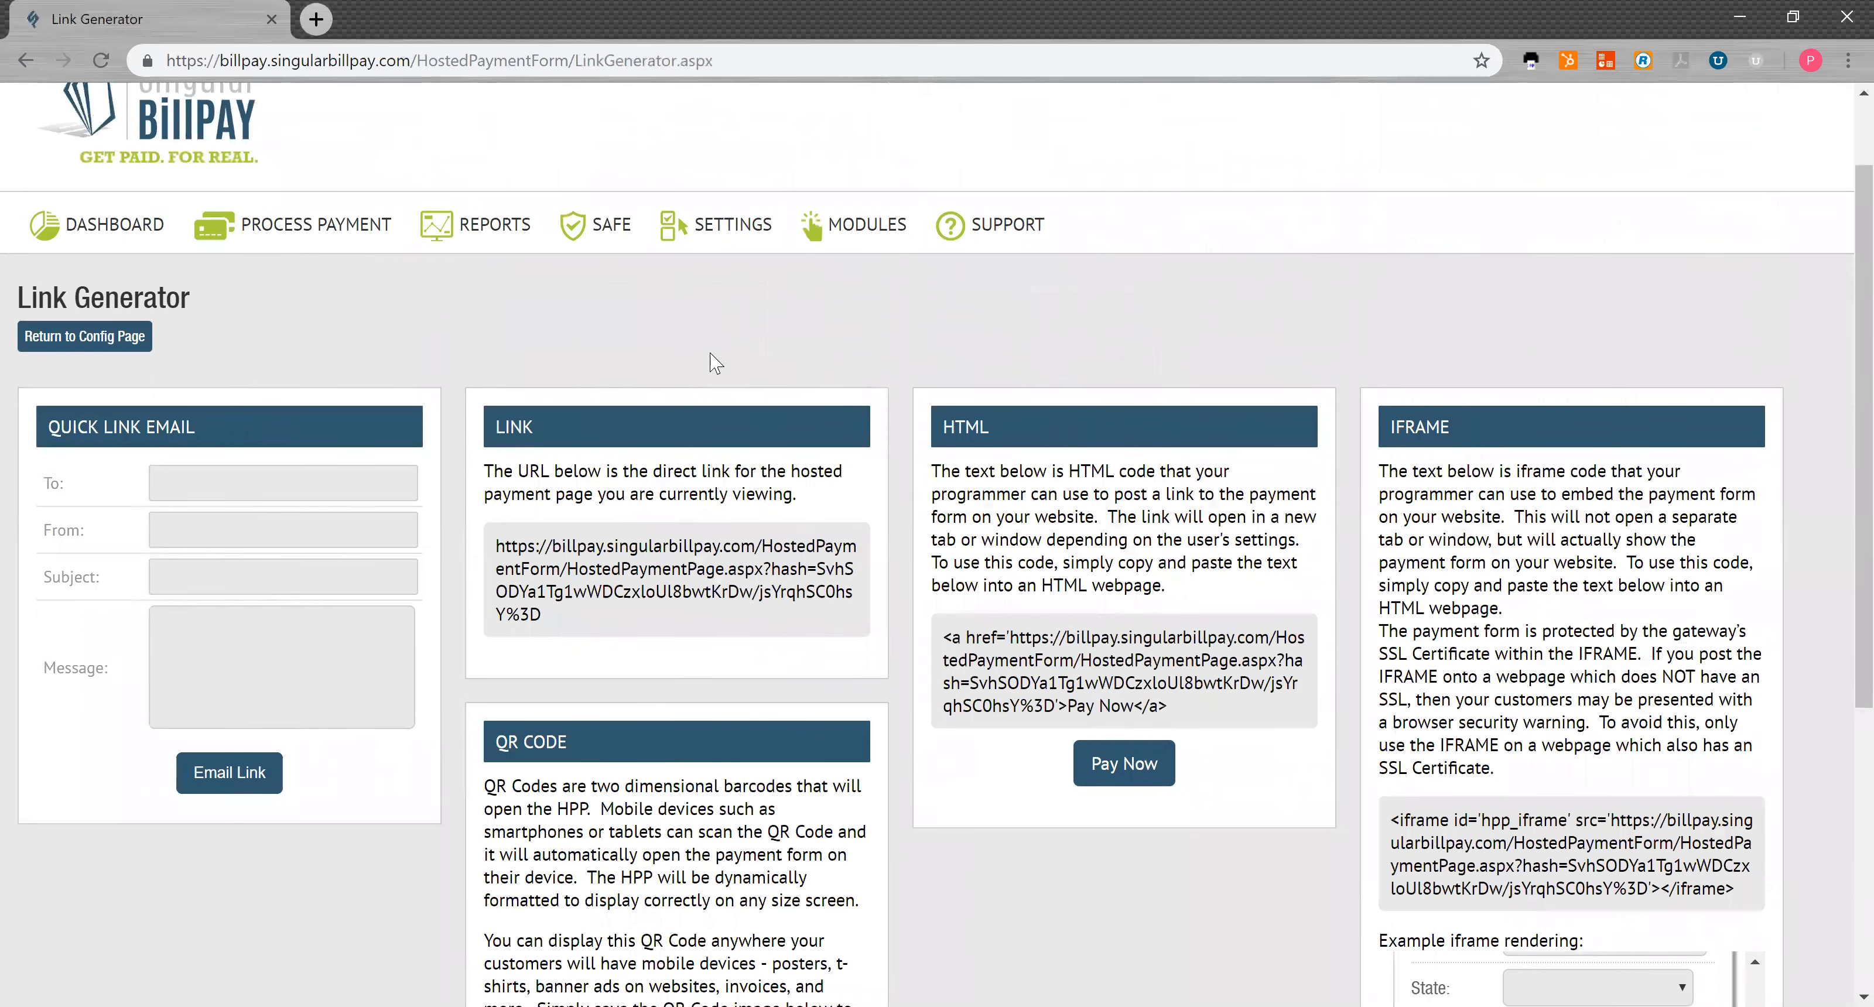
scroll(713, 360, down, 7)
scroll(711, 355, up, 6)
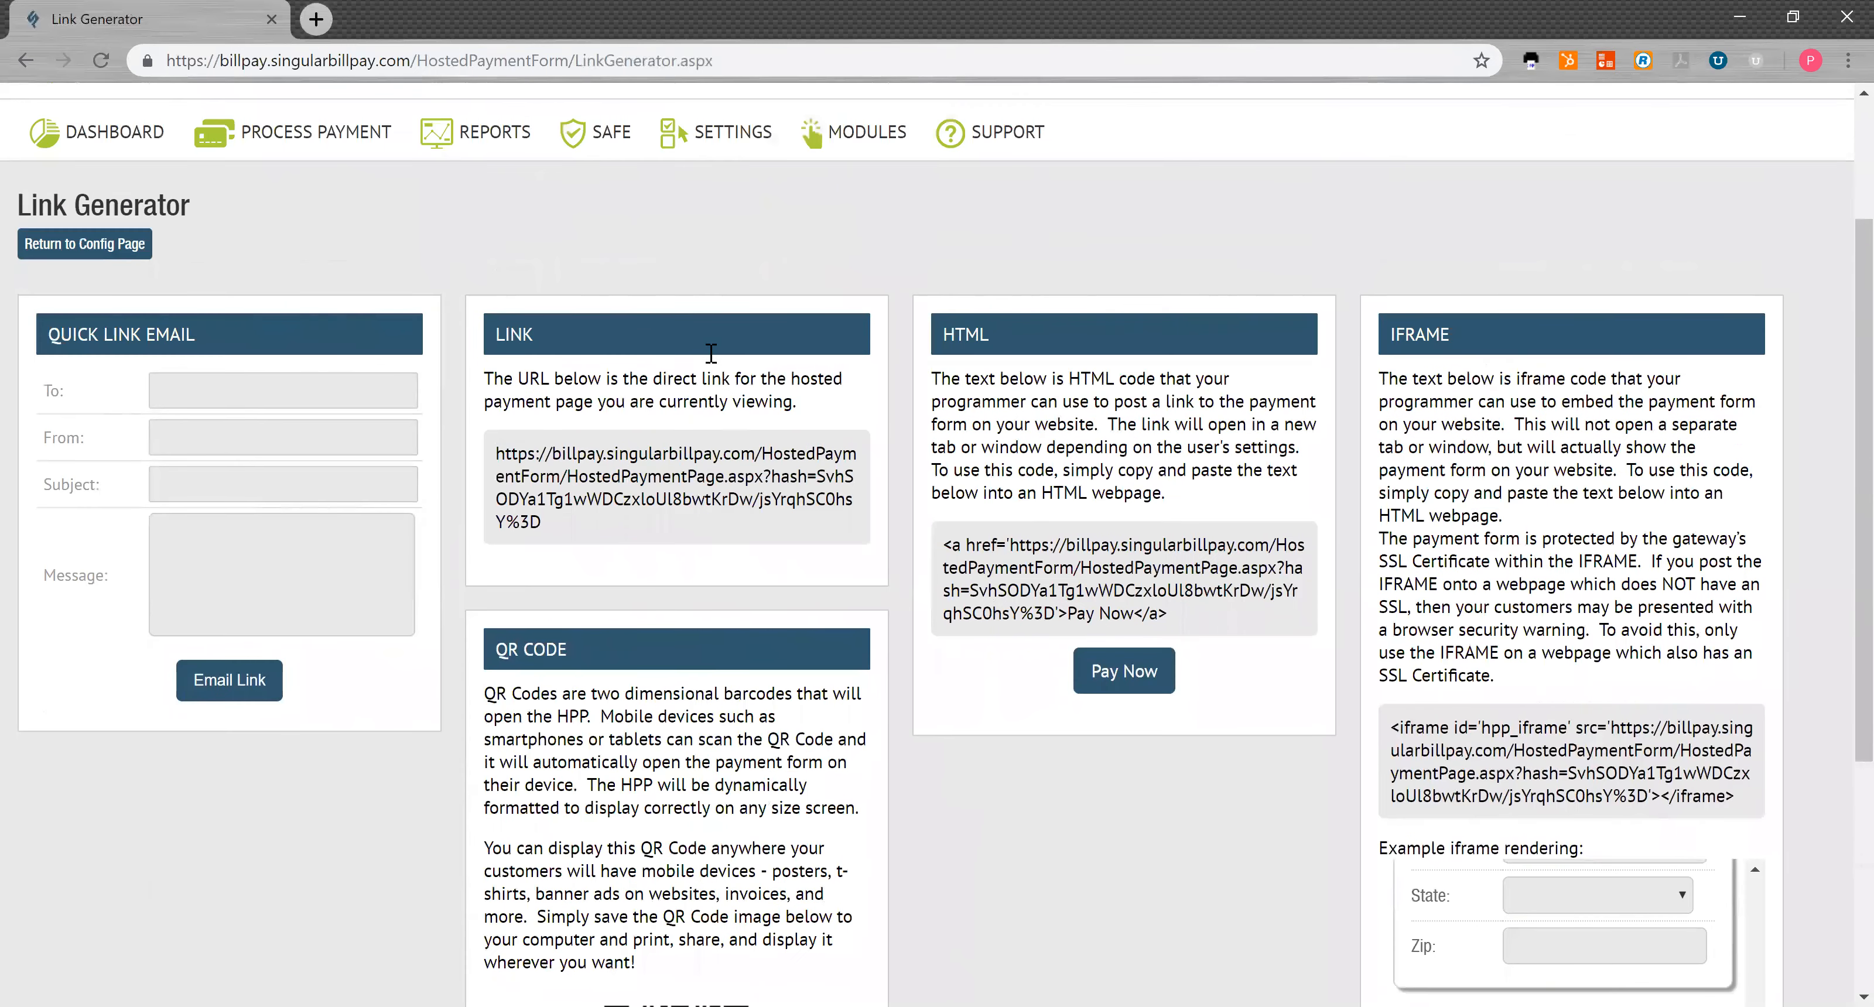
scroll(711, 354, up, 1)
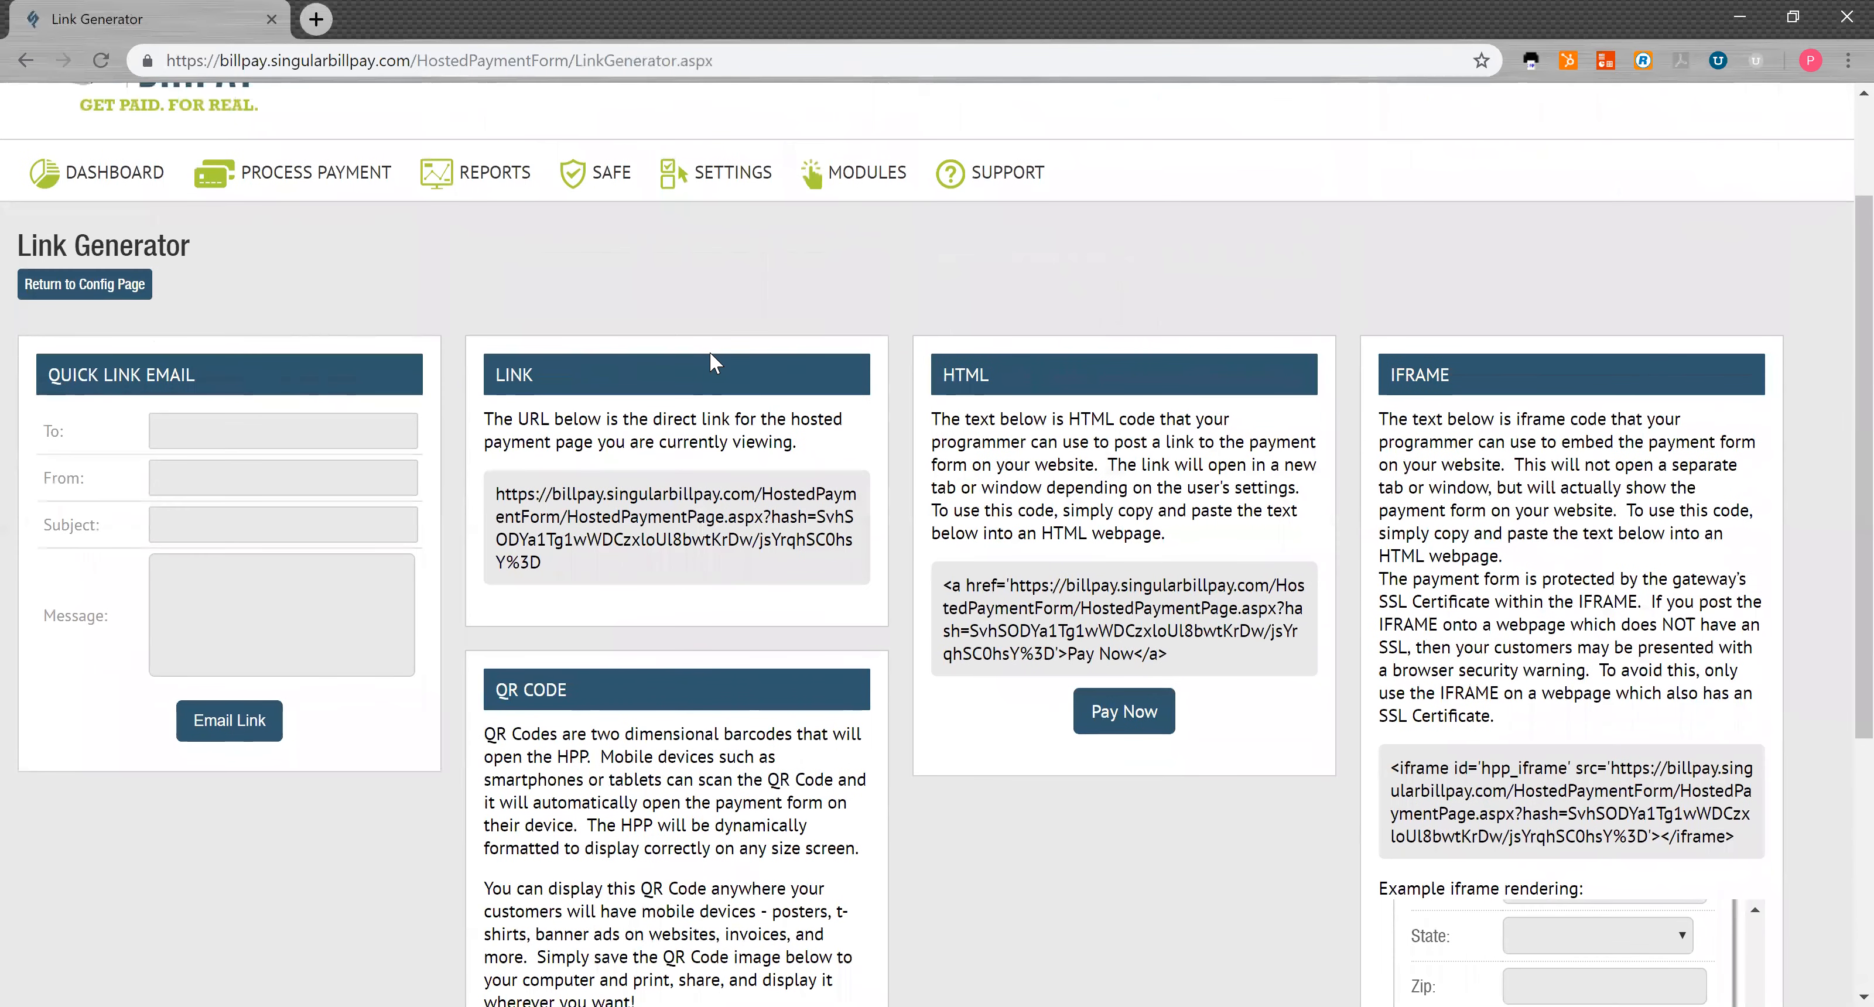